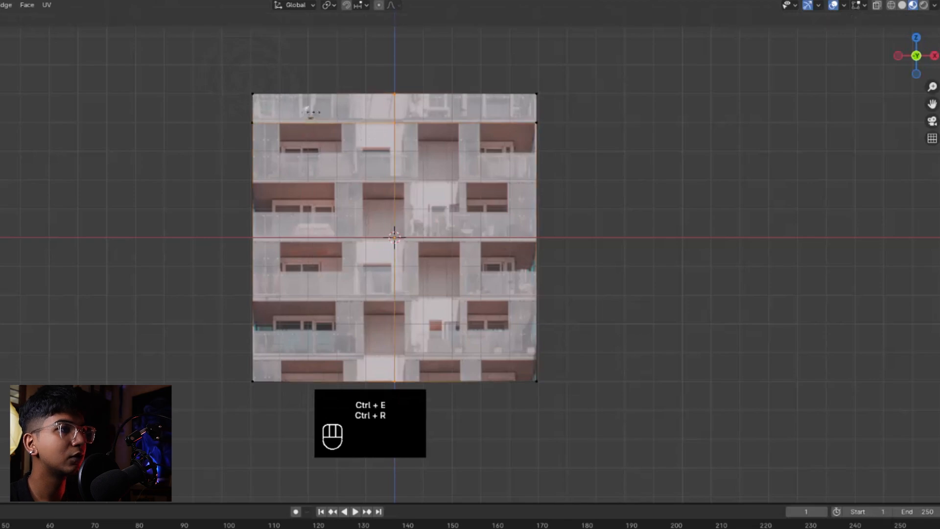
Slide the new vertical loop cut to the left edge of the upper-left balcony opening
key(shift)
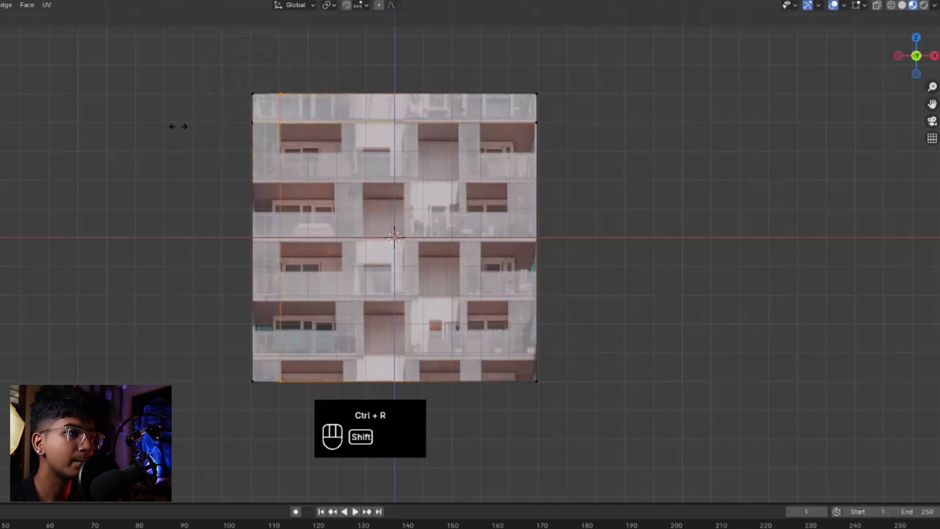
click(176, 125)
scroll(300, 162, up, 2)
middle_drag(300, 161, 338, 258)
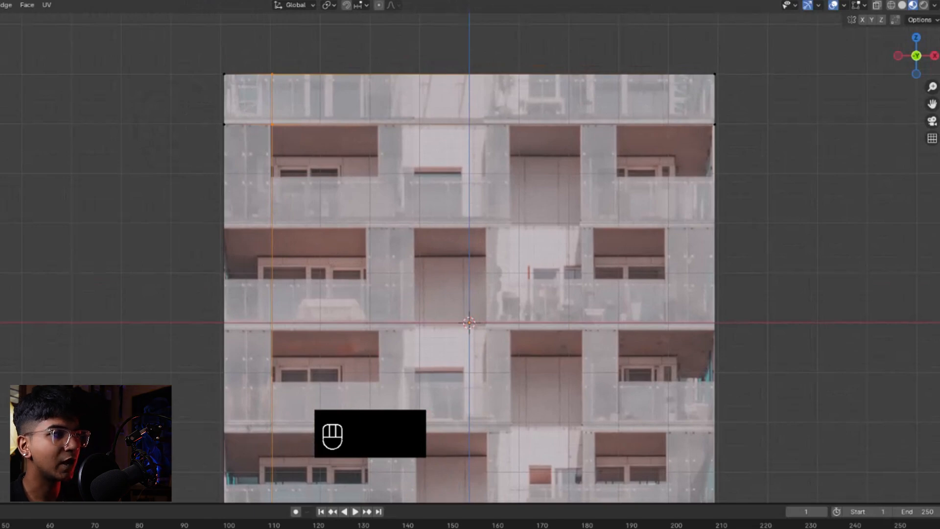
Mark the protruding walls and railings on the top floors of the facade with freehand annotation strokes
click(272, 125)
mouse_move(239, 112)
mouse_down()
mouse_move(686, 101)
mouse_move(424, 111)
mouse_move(400, 173)
mouse_move(462, 146)
mouse_move(258, 194)
mouse_move(418, 188)
mouse_up()
mouse_move(594, 130)
mouse_down()
mouse_move(598, 199)
mouse_move(695, 205)
mouse_up()
mouse_move(695, 230)
mouse_down()
mouse_move(698, 264)
mouse_move(524, 296)
mouse_move(504, 276)
mouse_up()
mouse_move(384, 250)
mouse_down()
mouse_move(336, 323)
mouse_move(228, 313)
mouse_up()
scroll(344, 251, down, 3)
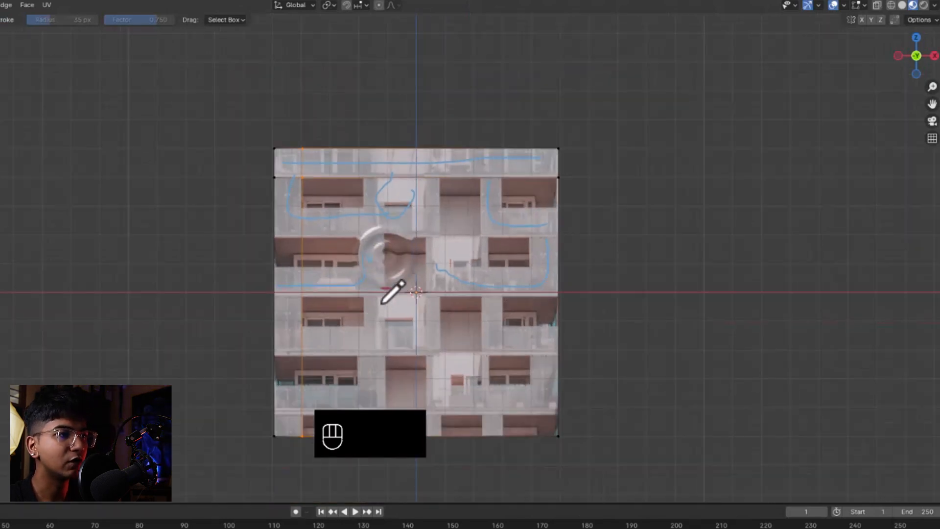
mouse_move(372, 315)
mouse_down()
mouse_move(306, 359)
mouse_move(323, 352)
mouse_up()
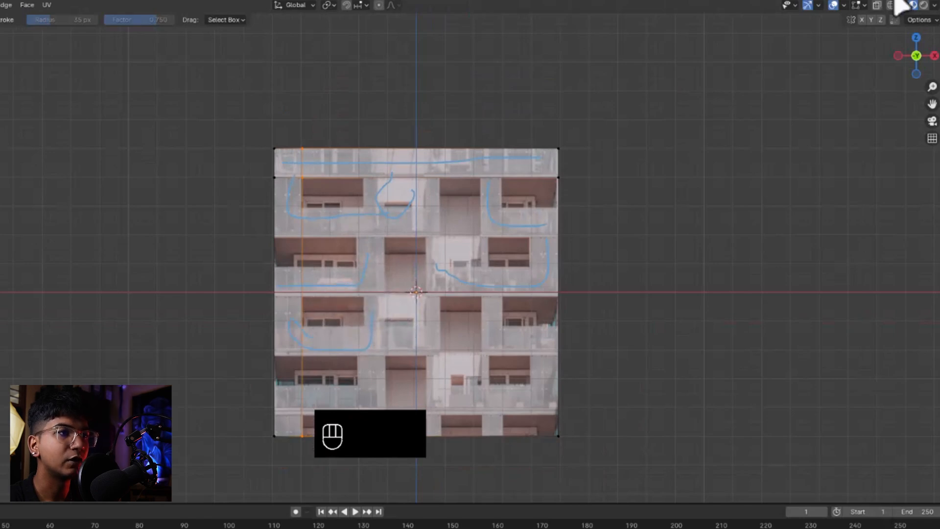
mouse_move(380, 345)
mouse_down()
mouse_move(432, 331)
mouse_move(433, 316)
mouse_up()
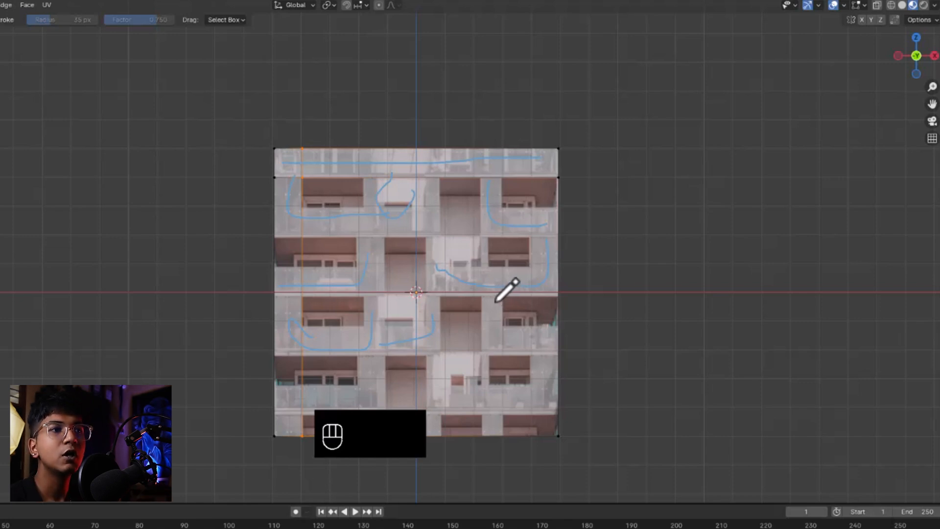
scroll(496, 301, up, 2)
middle_drag(493, 310, 467, 253)
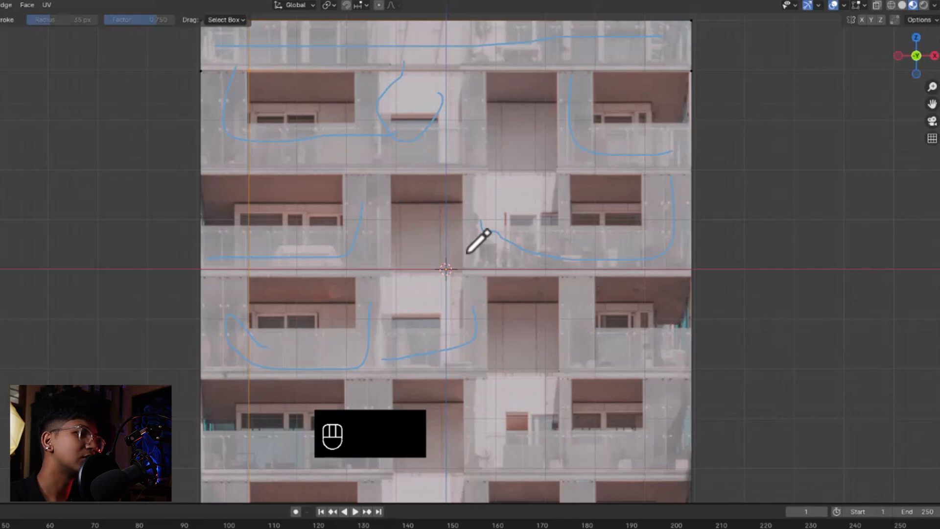
scroll(279, 178, down, 3)
scroll(295, 180, up, 3)
shift+middle_drag(329, 232, 264, 195)
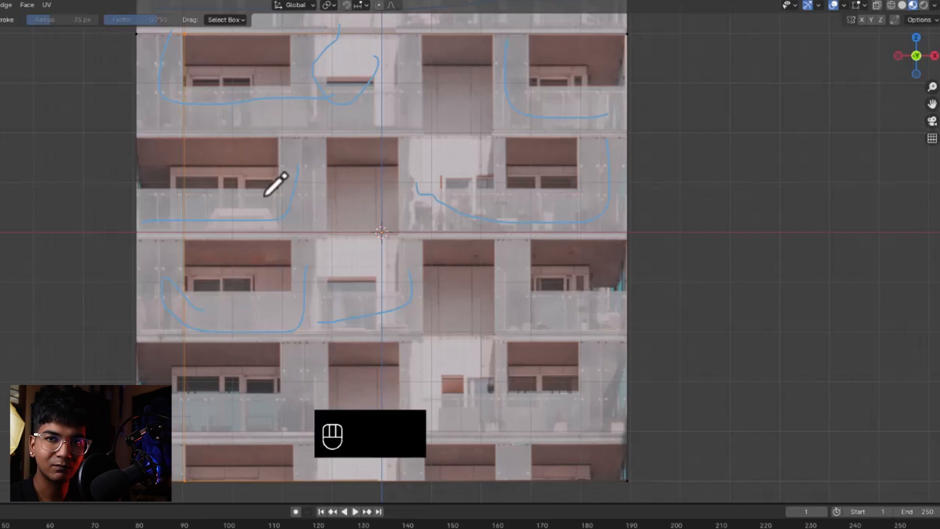
mouse_move(516, 244)
mouse_down()
mouse_move(555, 299)
mouse_move(574, 297)
mouse_up()
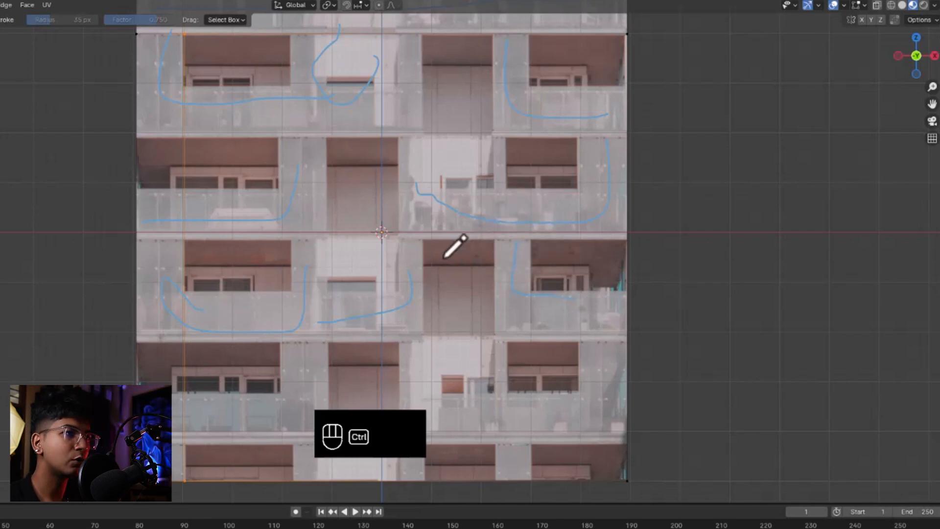
Undo the annotation strokes and the vertical loop cut on the facade
key(ctrl+z)
key(ctrl+z)
scroll(465, 268, down, 3)
scroll(442, 262, up, 2)
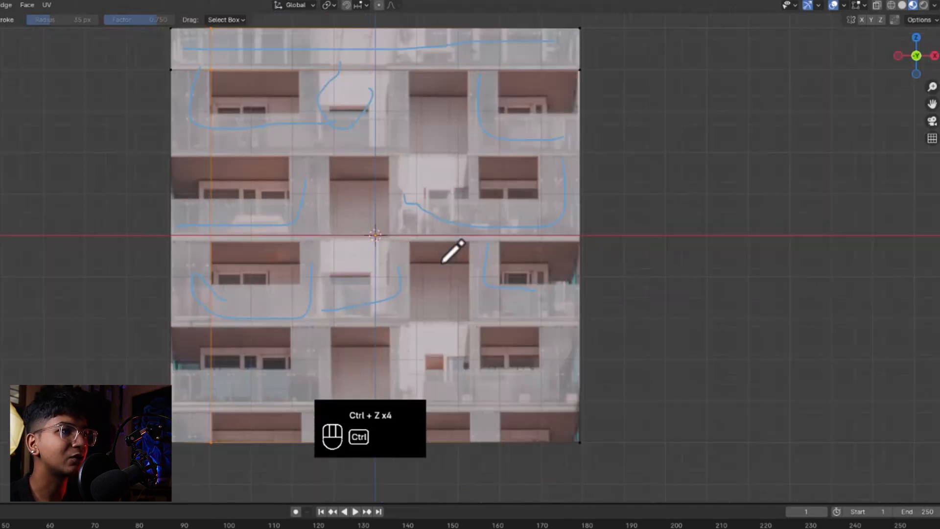
key(ctrl+z)
key(ctrl+z)
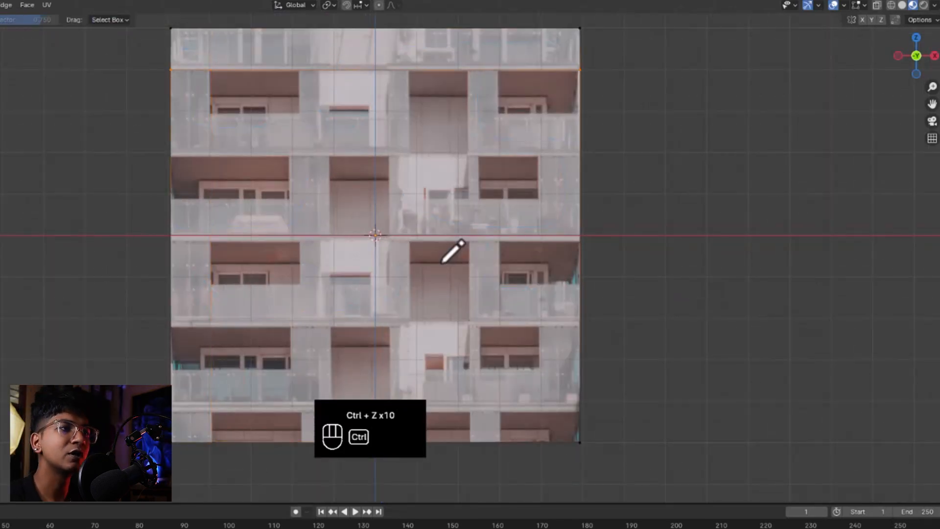
key(Tab)
key(Tab)
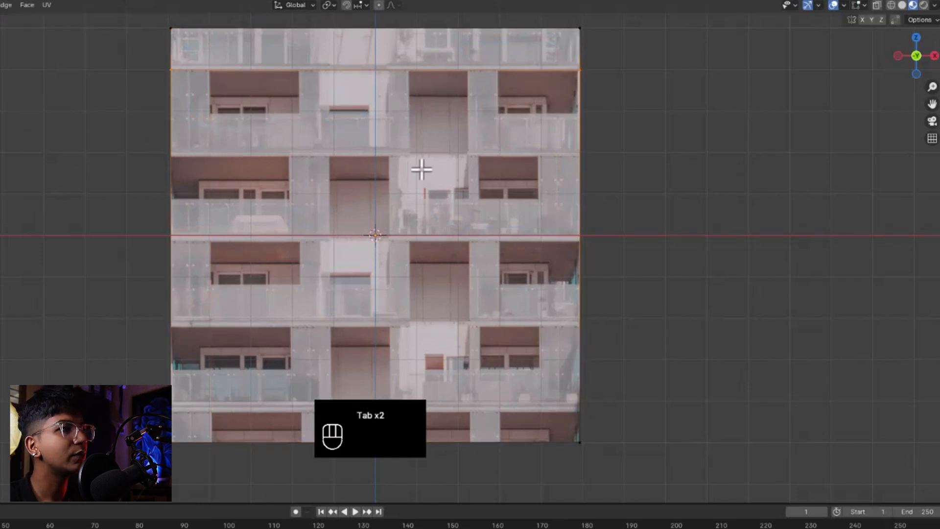
Add a vertical loop cut at the left edge of the upper-left balcony opening and a horizontal one along its railing top
shift+middle_drag(365, 141, 375, 166)
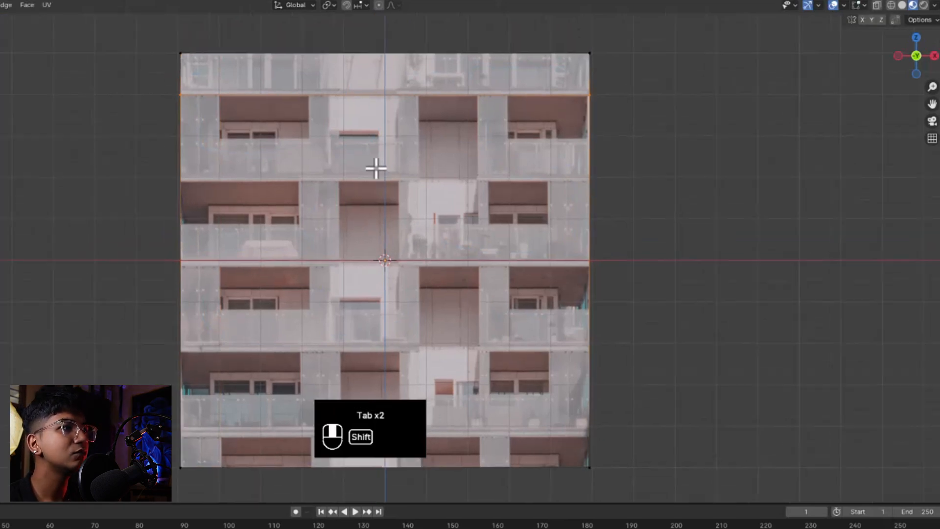
key(ctrl+r)
click(219, 98)
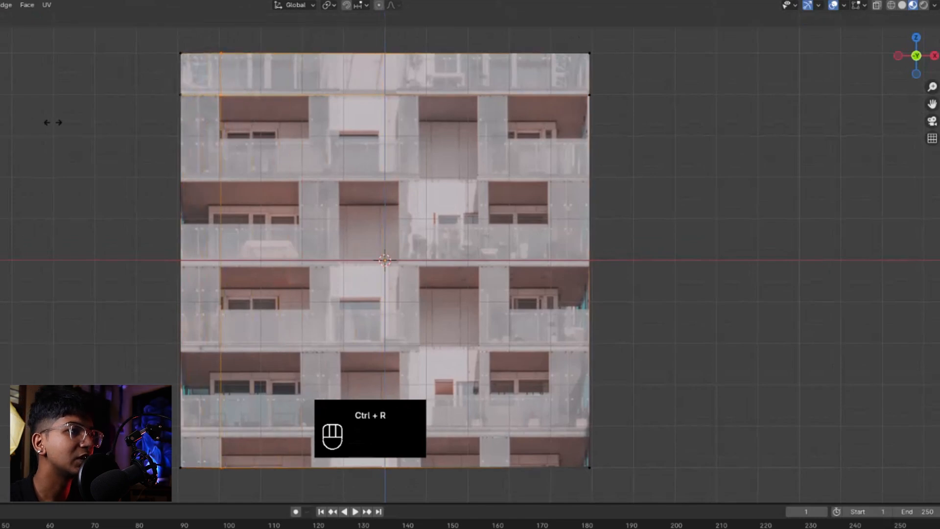
click(35, 125)
scroll(208, 138, up, 4)
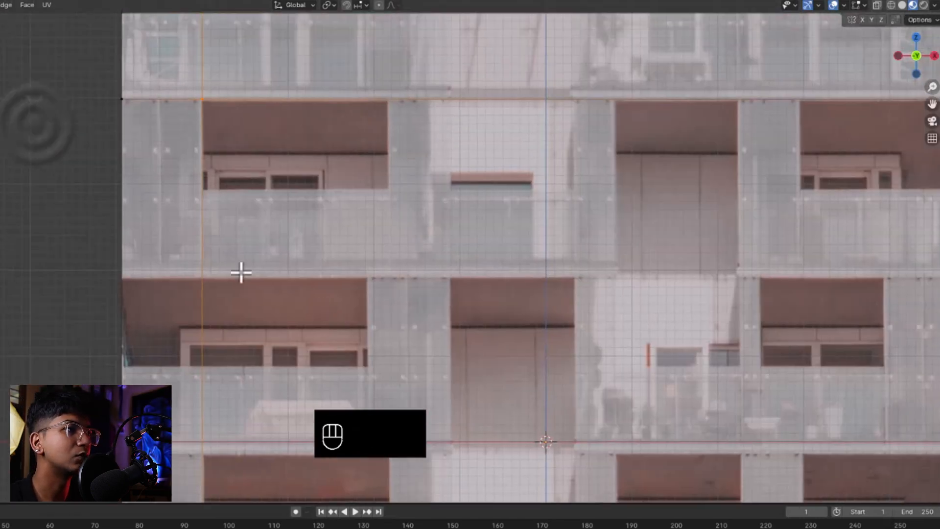
key(ctrl+r)
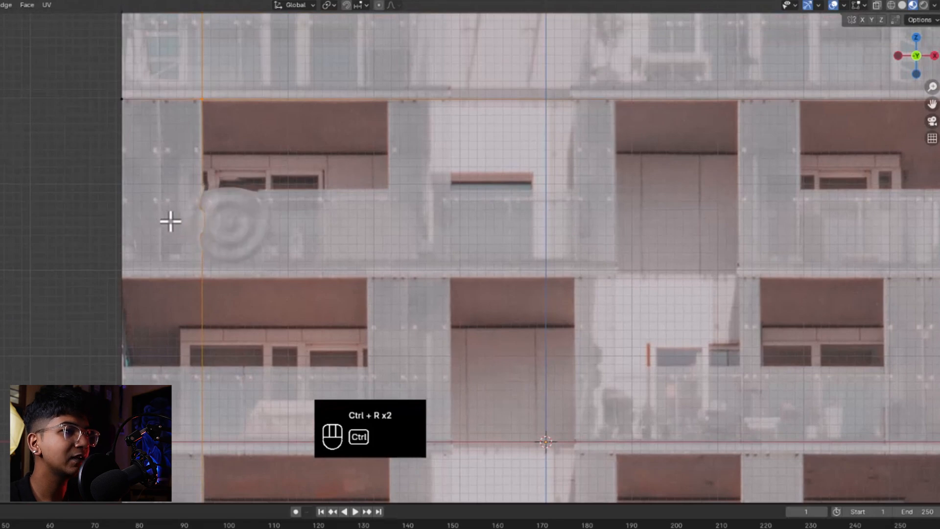
click(128, 274)
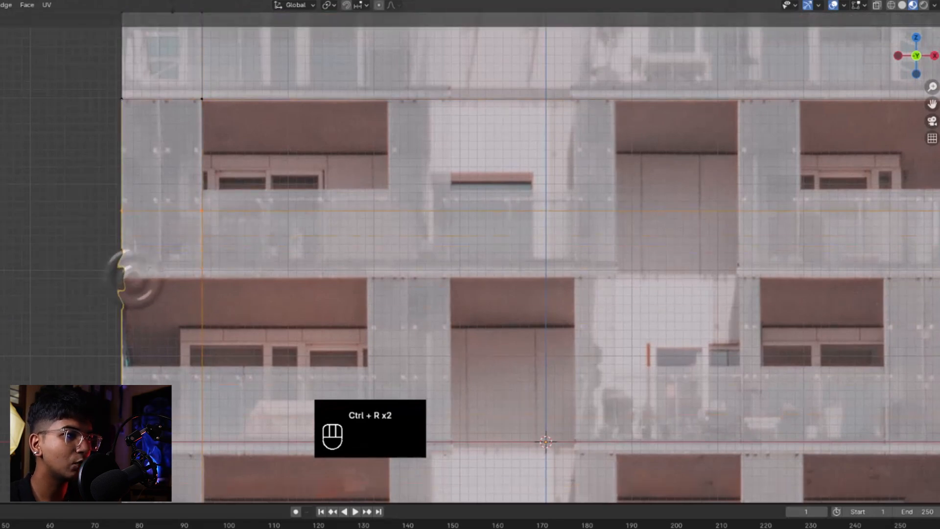
shift+click(175, 496)
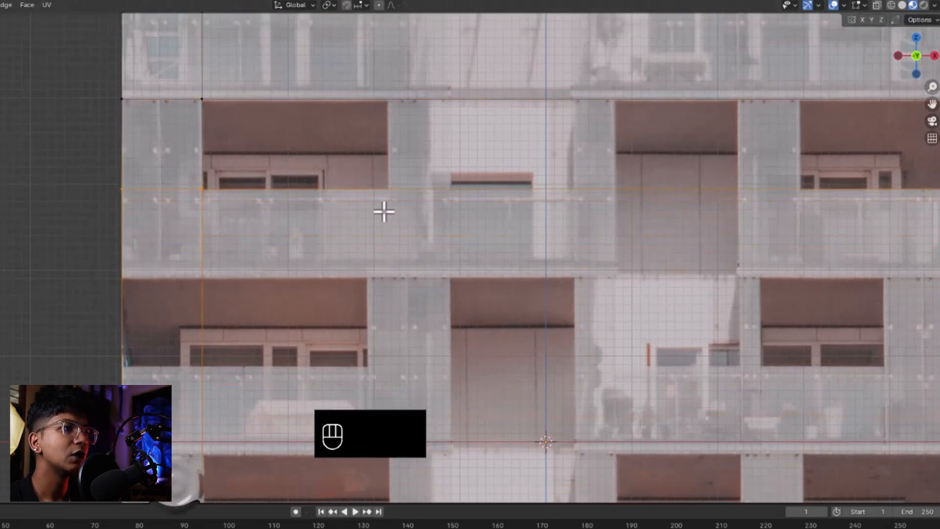
Add a vertical loop cut aligned with the right edge of the upper-left balcony opening
scroll(376, 197, down, 4)
key(ctrl+r)
click(367, 193)
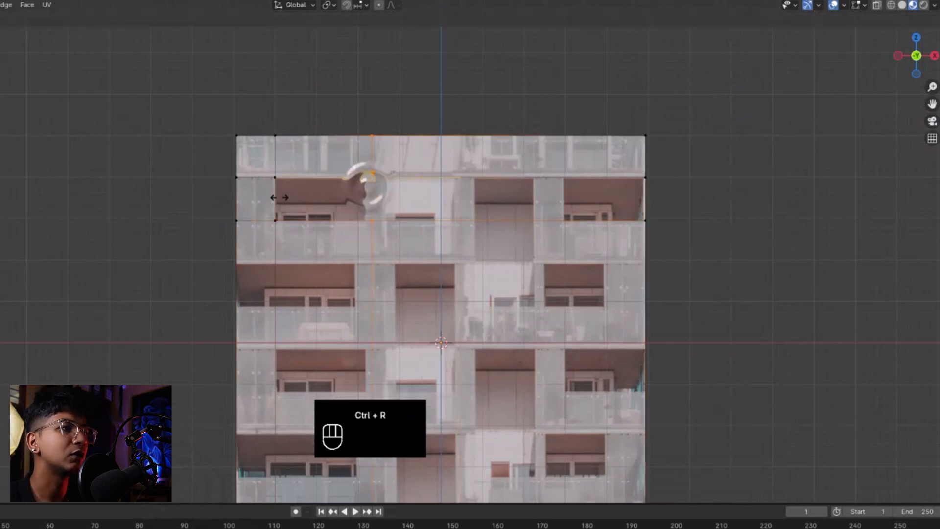
click(288, 194)
scroll(390, 163, up, 5)
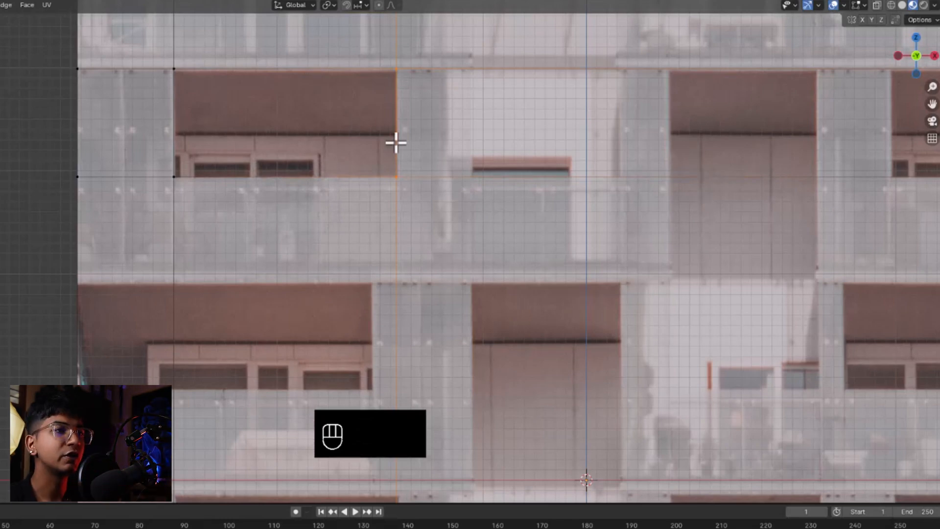
scroll(455, 351, down, 3)
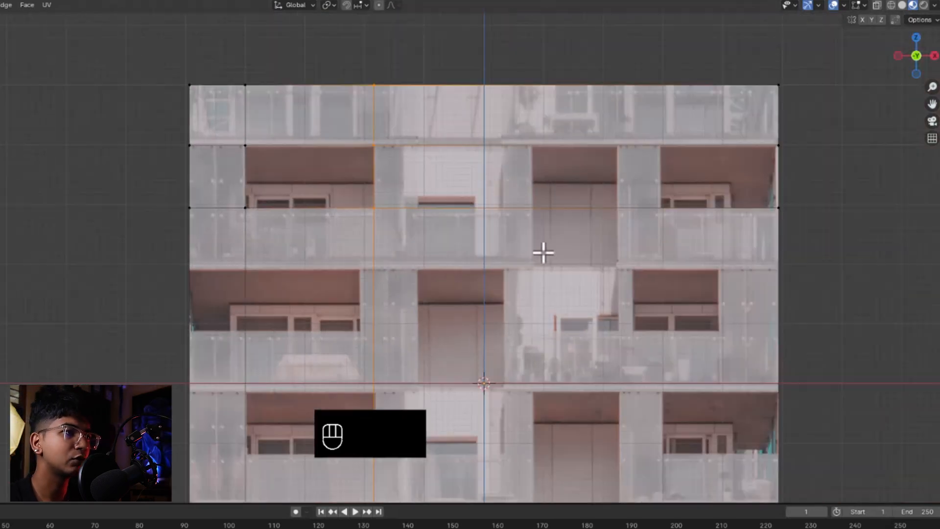
Add a vertical loop cut at the left edge of the upper tall recess and a horizontal one along the floor line below
key(ctrl+r)
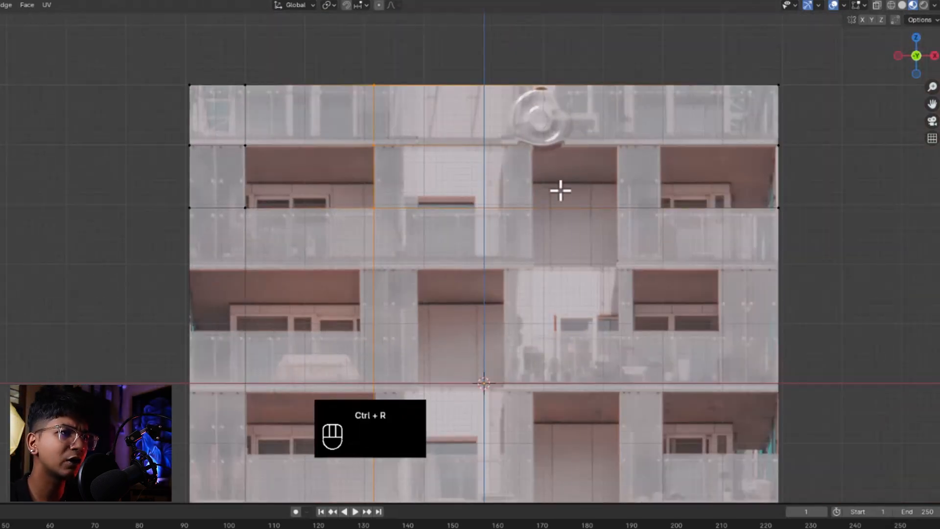
key(ctrl+r)
click(587, 204)
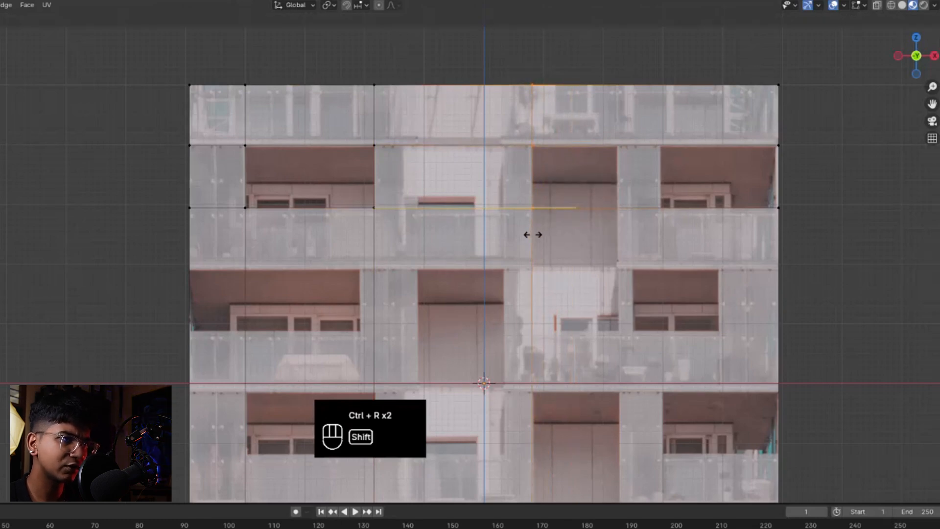
click(530, 229)
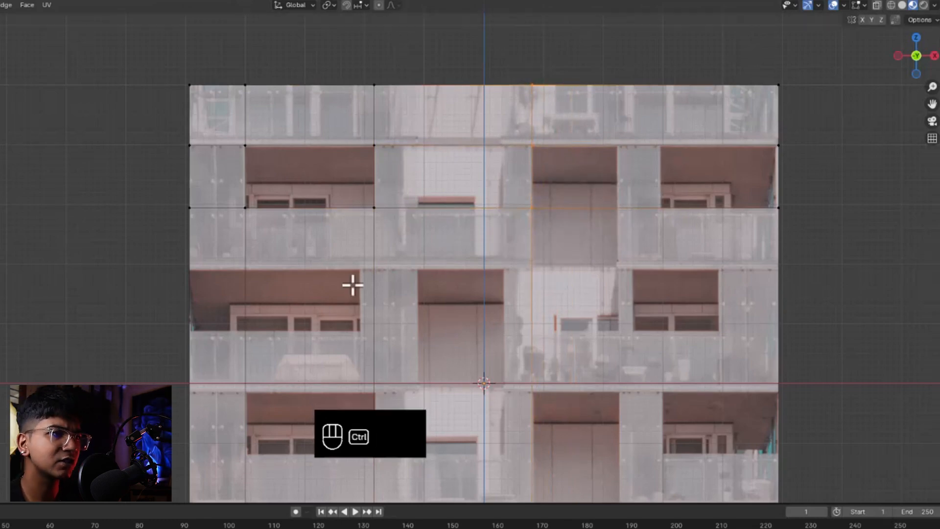
key(ctrl+r)
click(223, 275)
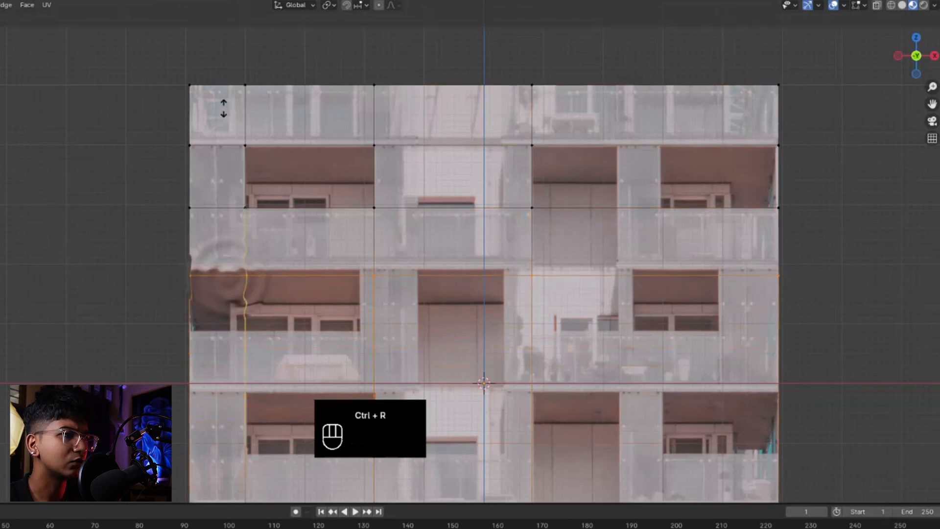
click(226, 83)
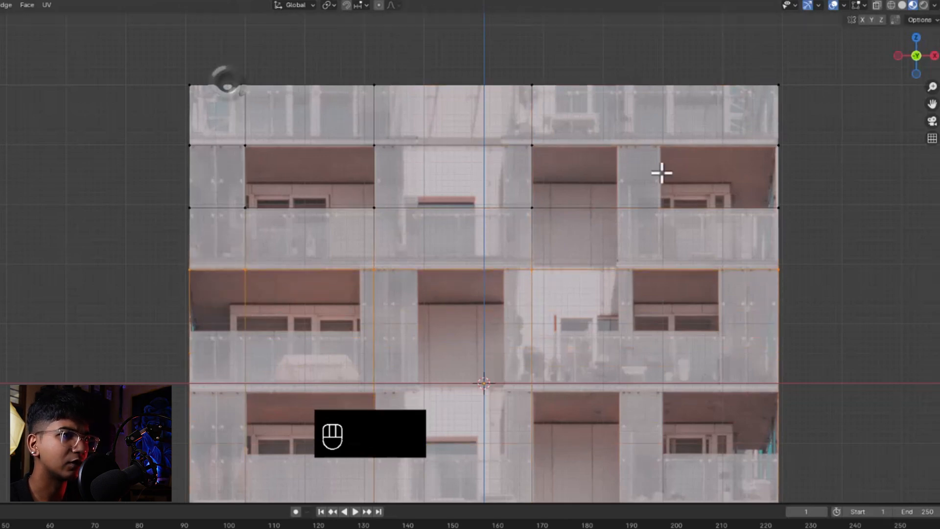
Add vertical loop cuts at the right edge of the upper tall recess and the left edge of the rightmost balcony opening
key(ctrl+r)
click(588, 193)
click(556, 198)
key(ctrl+r)
click(680, 209)
click(644, 210)
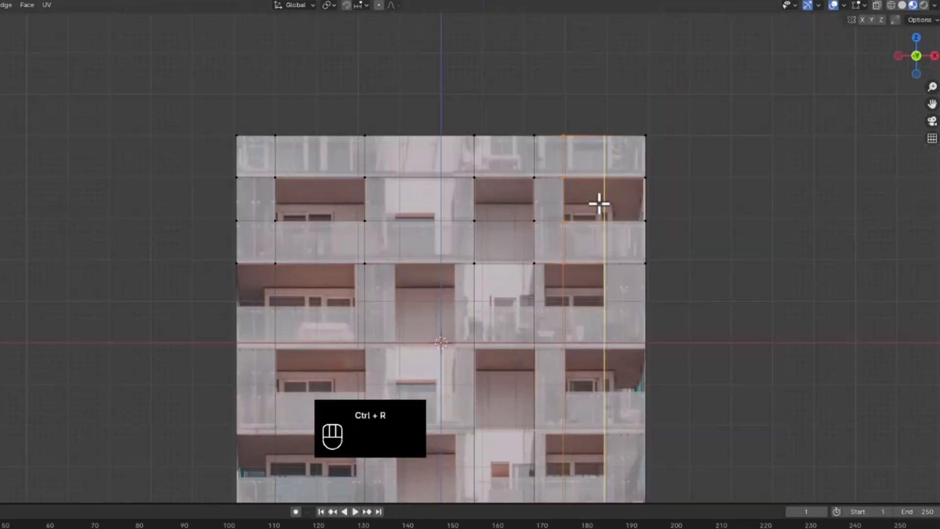
Add horizontal loop cuts along the floor lines below the second and third balcony rows, edge-sliding them into alignment
shift+middle_drag(317, 410, 327, 337)
scroll(327, 337, up, 2)
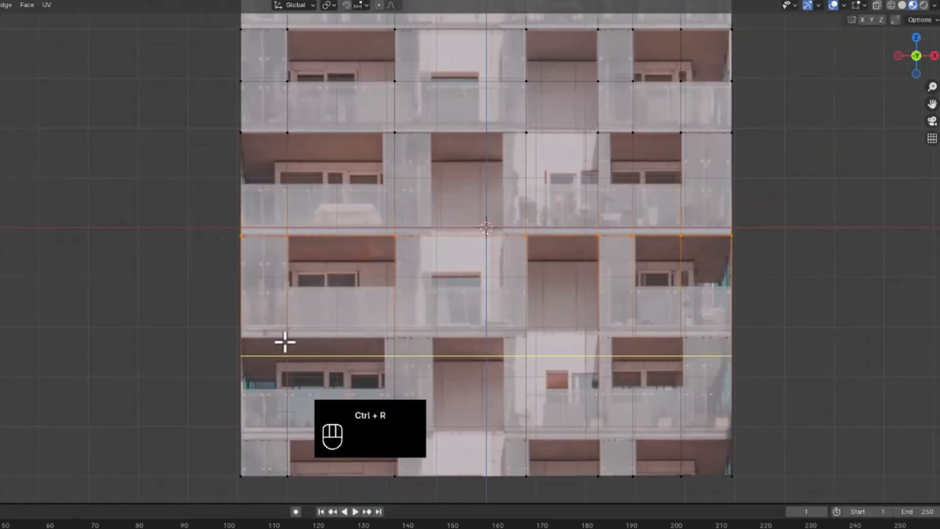
click(286, 342)
click(240, 294)
key(ctrl+r)
click(285, 337)
key(g)
key(g)
click(547, 340)
Add the remaining loop cuts along the lower balconies' railing tops, floor line and opening edges
shift+middle_drag(546, 340, 499, 287)
key(ctrl+r)
click(346, 275)
click(324, 274)
key(ctrl+r)
click(241, 153)
click(227, 189)
key(ctrl+r)
click(253, 157)
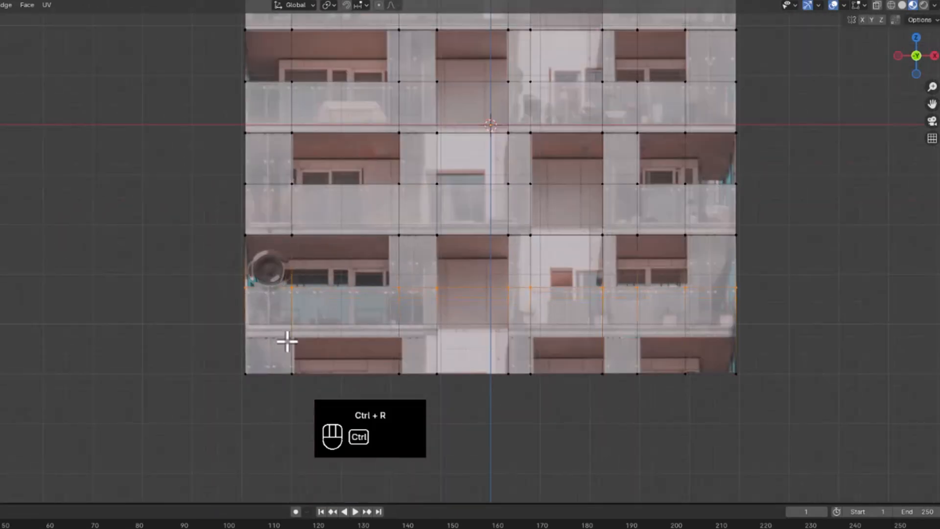
key(ctrl+r)
click(609, 242)
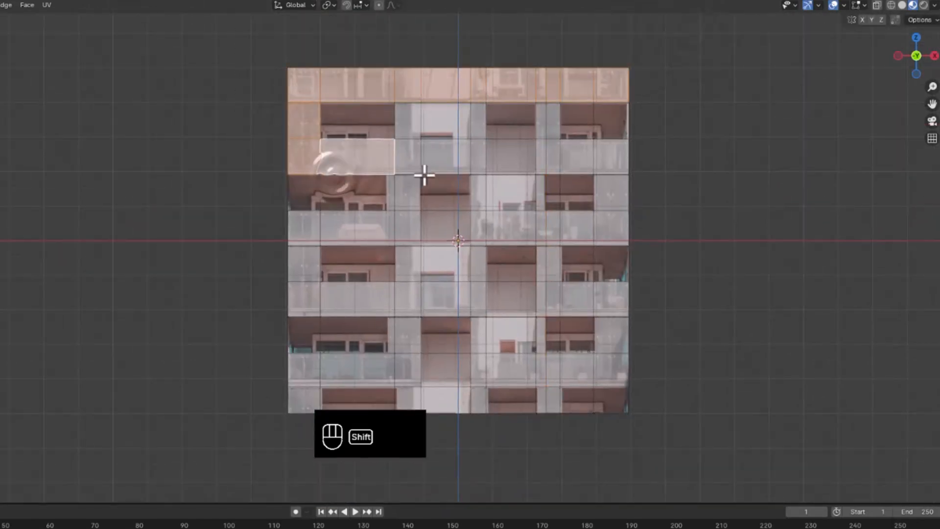
Select the wall, pillar and railing faces on every floor, leaving the balcony openings and door recesses unselected
key(ctrl+z)
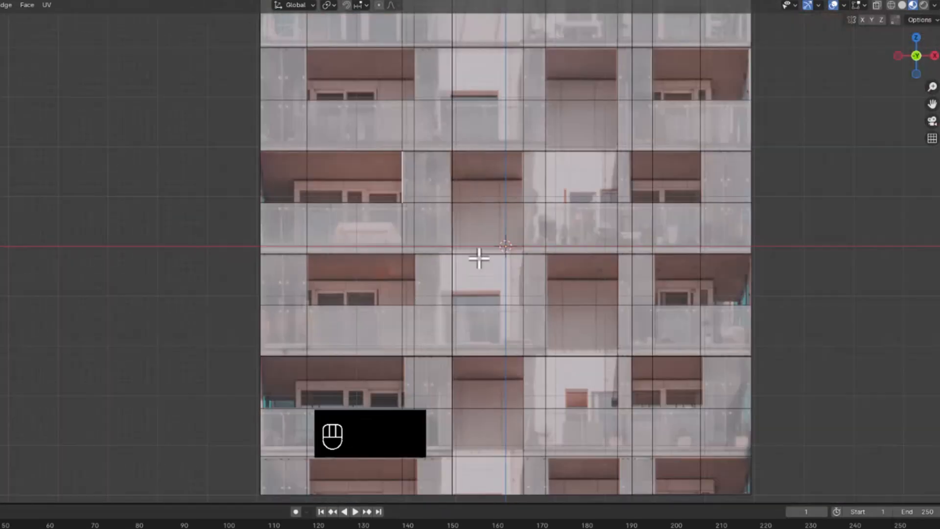
shift+click(409, 151)
shift+click(618, 172)
shift+click(639, 313)
shift+click(627, 427)
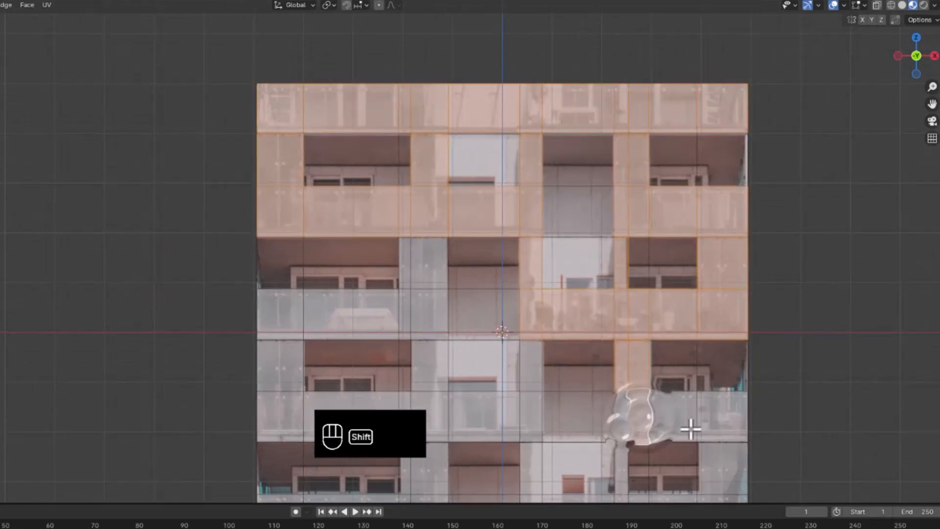
scroll(534, 426, down, 2)
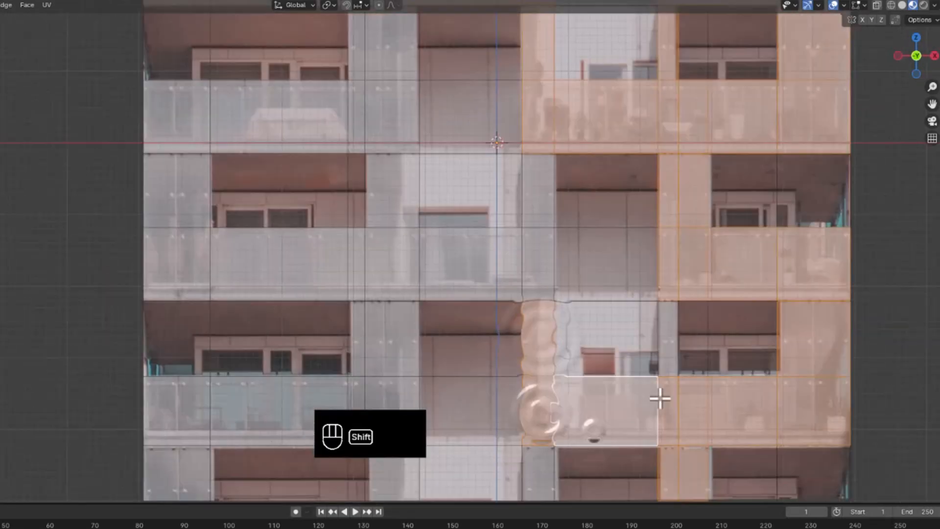
shift+click(479, 255)
shift+click(305, 186)
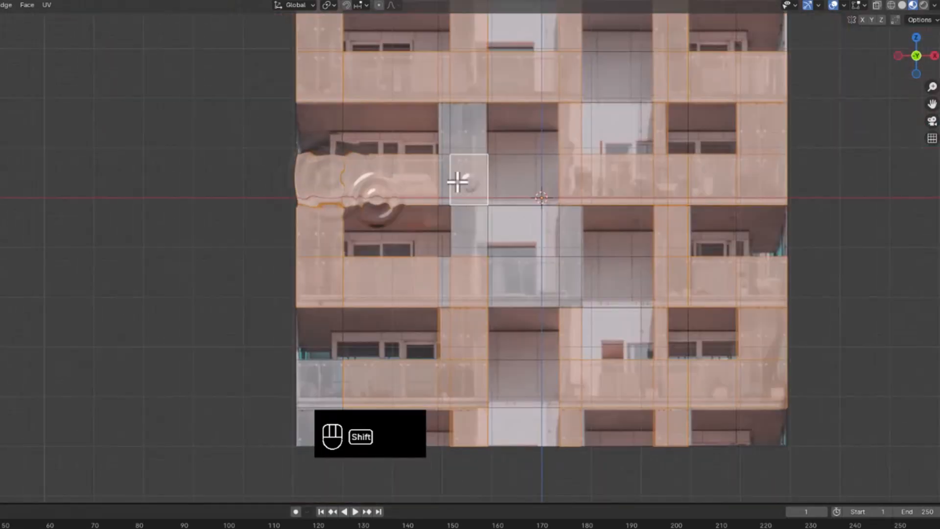
shift+click(566, 251)
scroll(622, 277, down, 2)
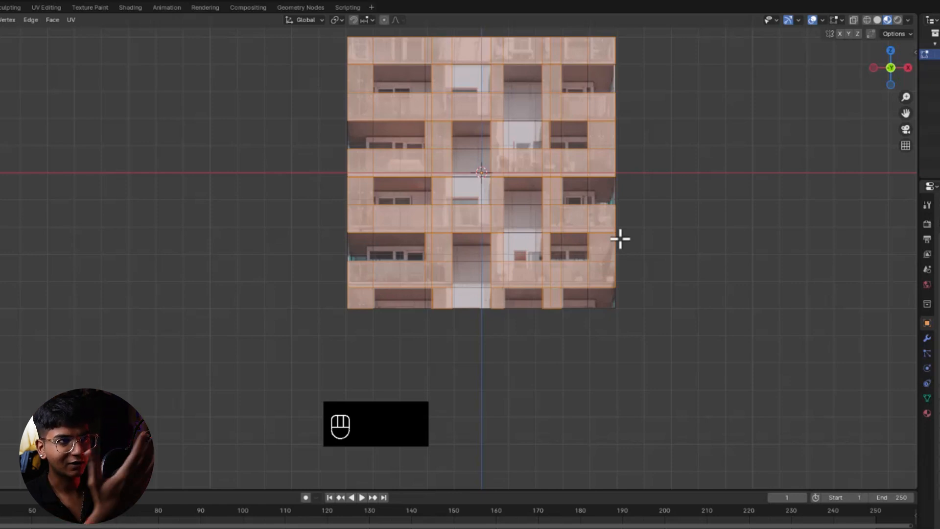
Extrude the selected wall, pillar and railing faces outward from the image plane and return to Object Mode
middle_drag(619, 221, 497, 262)
key(e)
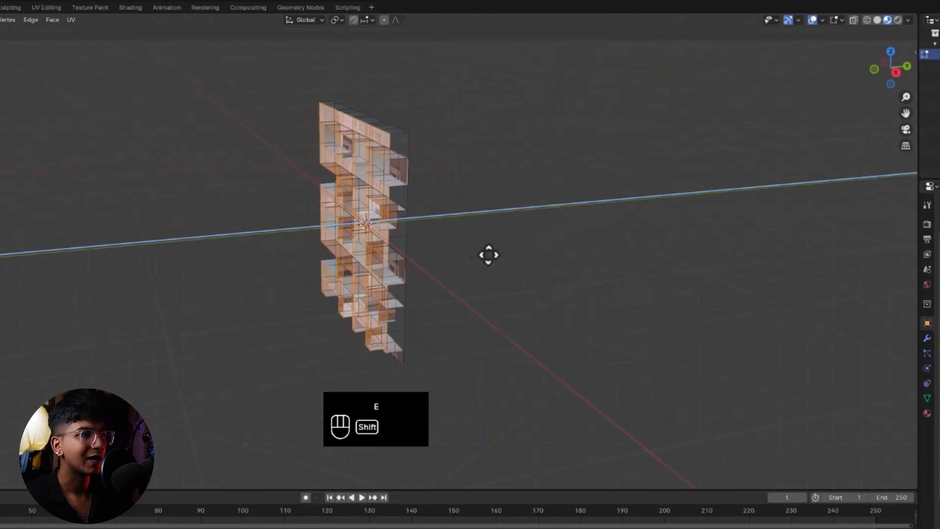
click(487, 254)
key(Tab)
mouse_move(472, 329)
middle_down()
mouse_move(624, 294)
mouse_move(640, 278)
mouse_move(538, 297)
mouse_move(482, 345)
middle_up()
scroll(641, 278, up, 3)
mouse_move(482, 345)
middle_down()
mouse_move(531, 291)
mouse_move(481, 329)
middle_up()
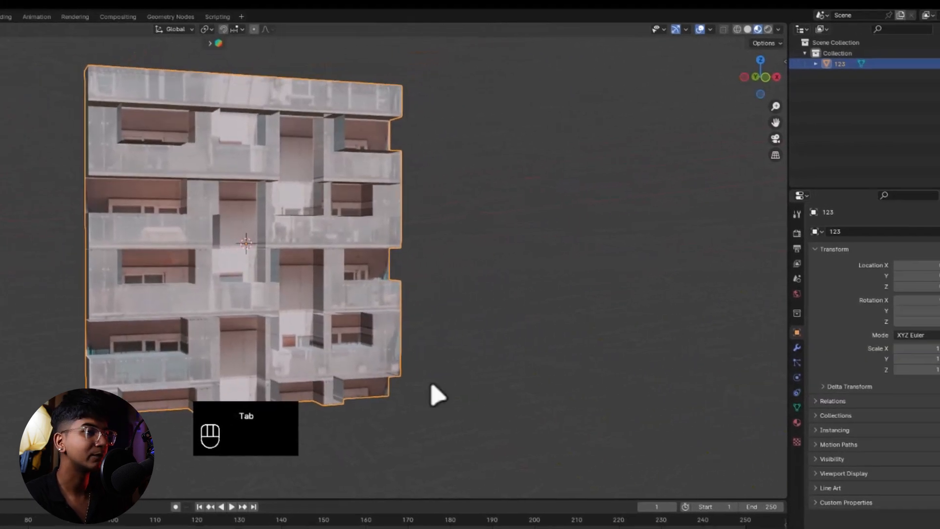
Switch the viewport to Rendered shading and set the scene's render engine to Cycles
click(851, 23)
click(682, 222)
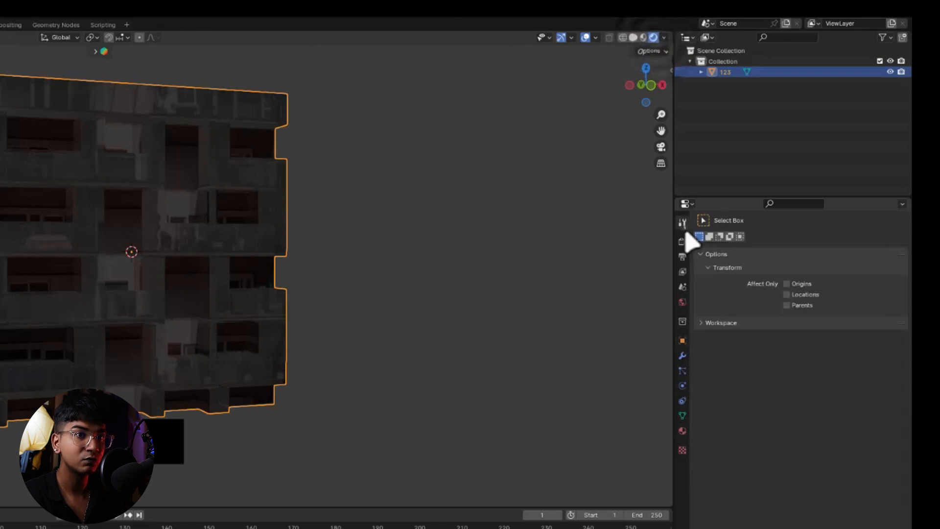
click(682, 241)
click(797, 240)
click(802, 275)
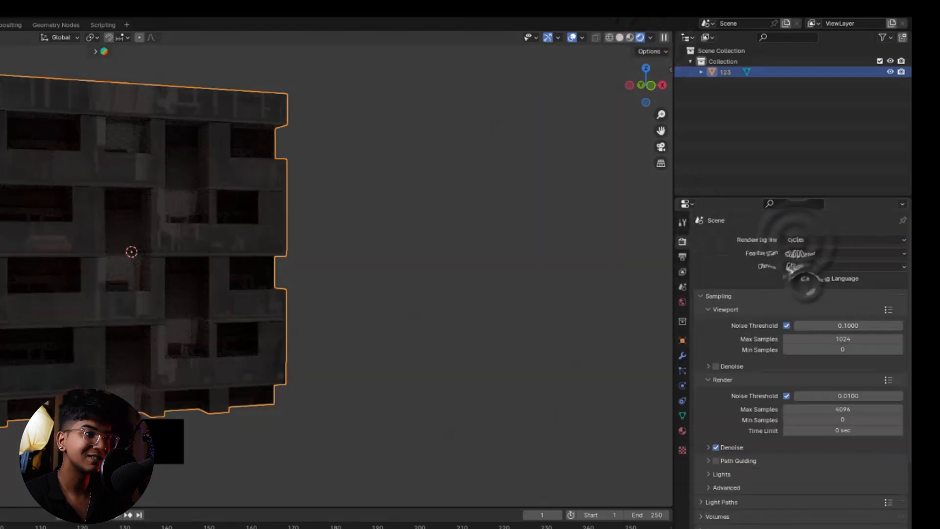
Turn off Scene Lights and Scene World in the viewport shading and choose the second HDRI preset as lighting
click(664, 37)
click(646, 126)
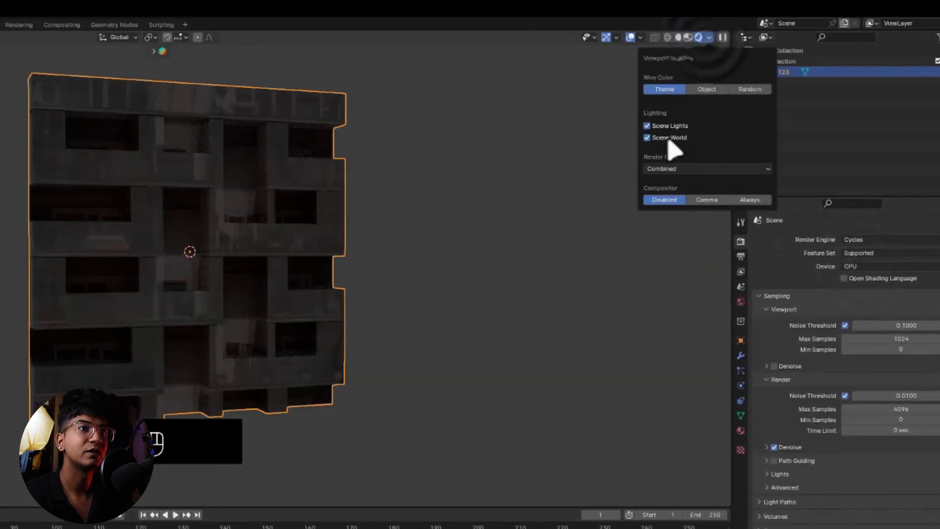
click(646, 137)
click(680, 164)
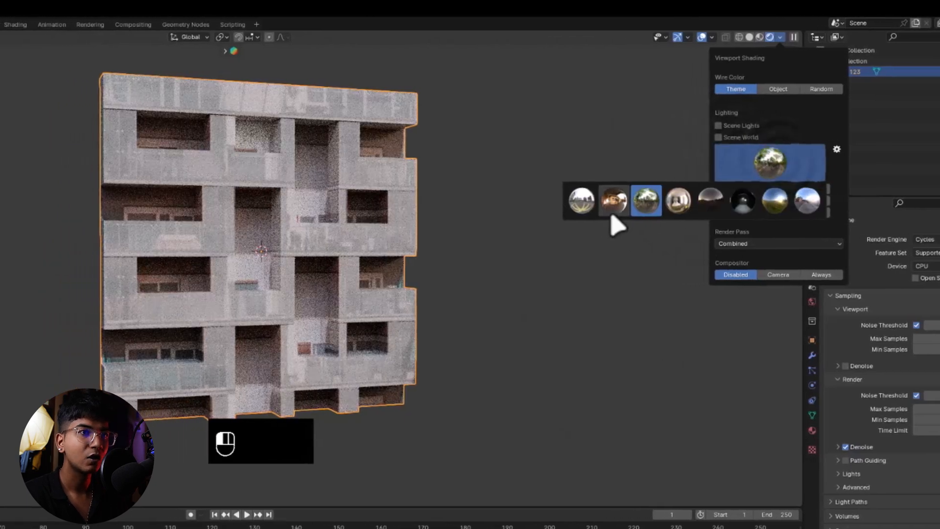
click(594, 201)
scroll(489, 338, down, 5)
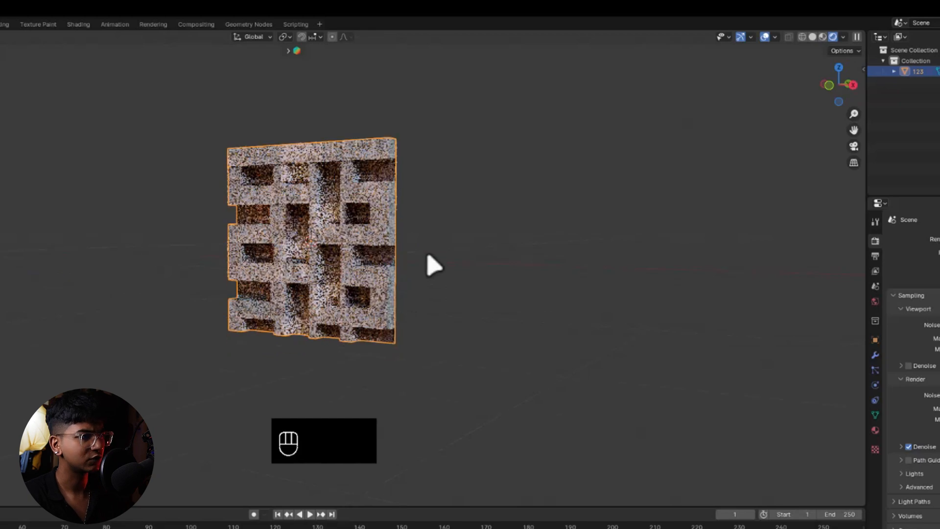
Set the Cycles render device to GPU Compute
shift+middle_drag(440, 258, 447, 318)
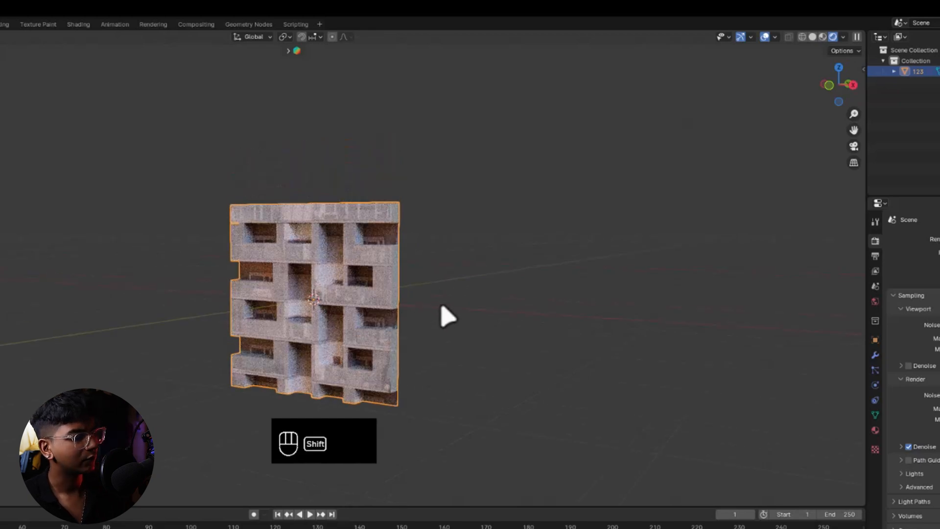
click(879, 272)
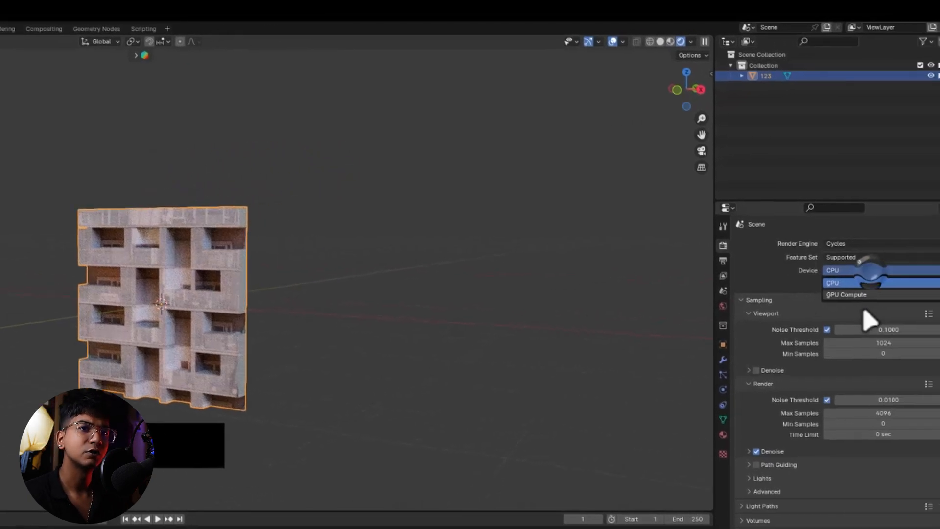
click(871, 293)
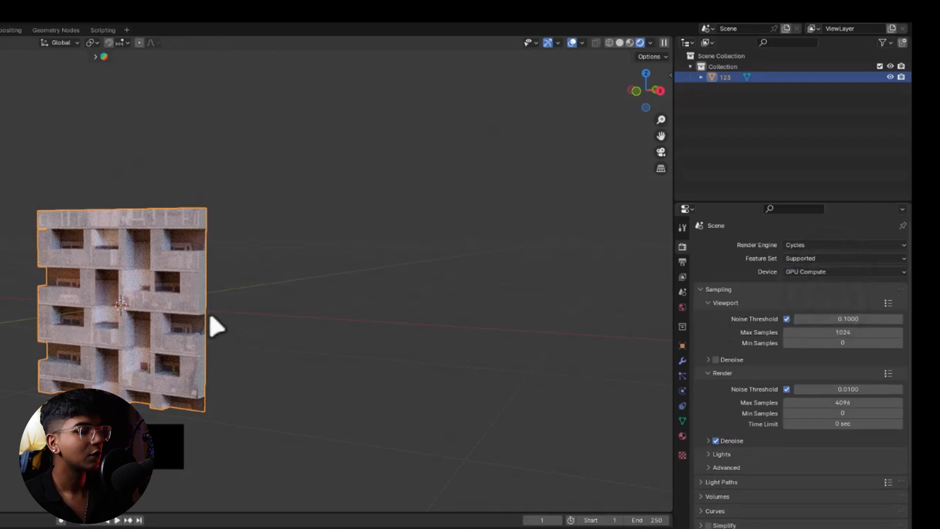
Duplicate the extruded facade panel and place the copy slightly offset from the original
key(shift+d)
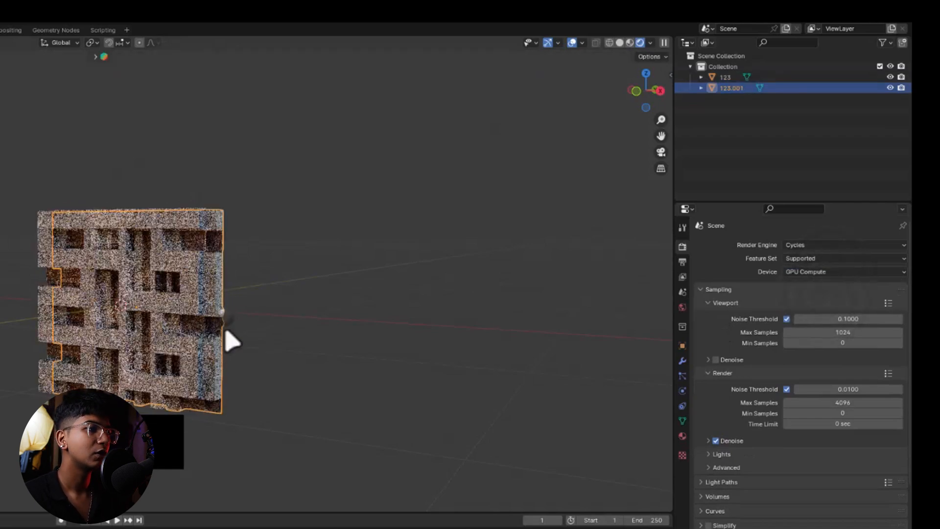
text(980)
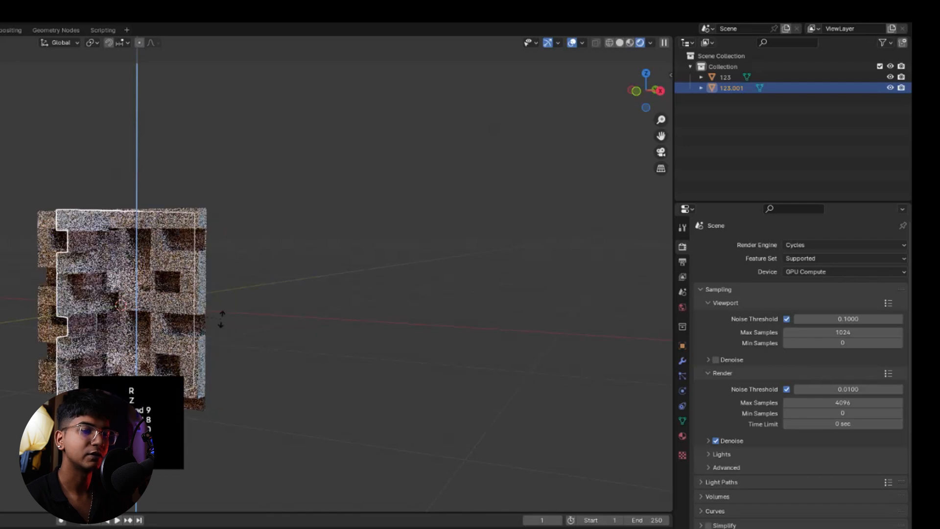
click(221, 318)
key(KP_7)
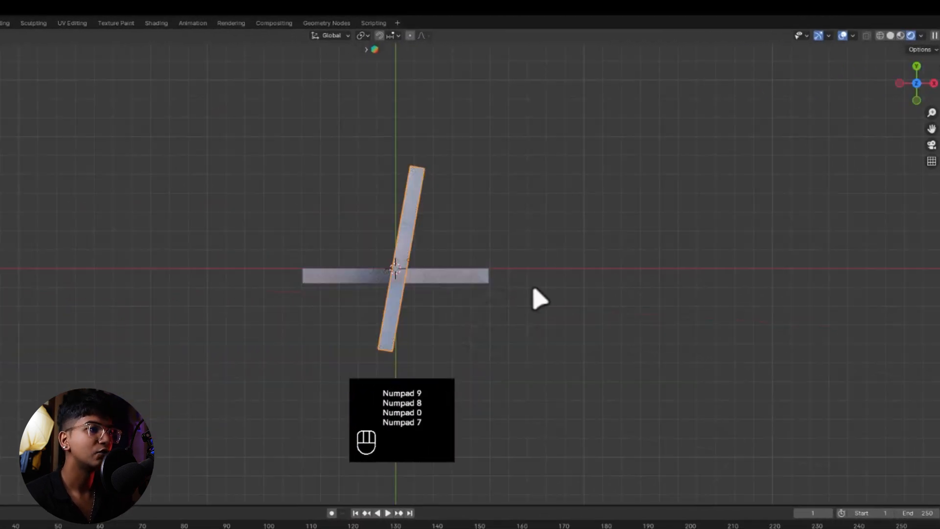
key(ctrl+z)
Rotate the duplicated facade panel 90 degrees about the Z axis
text(rz)
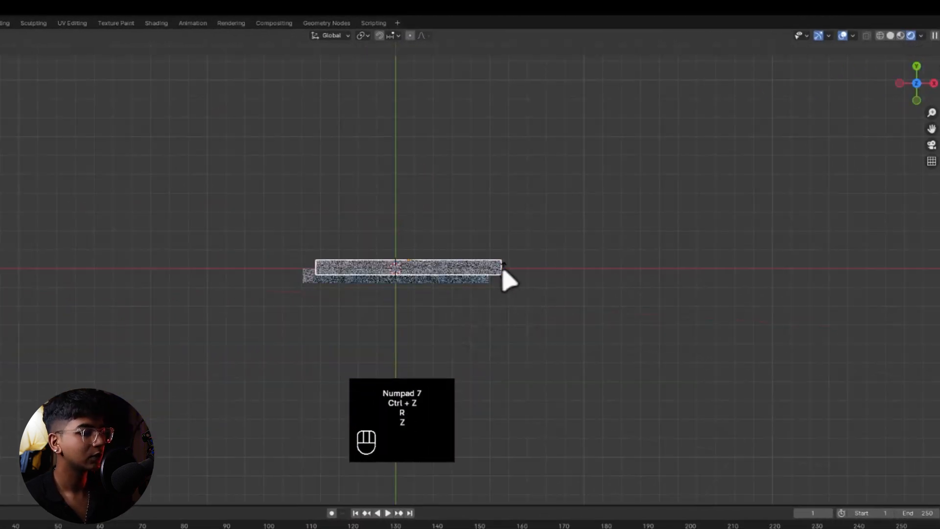
text(90)
click(503, 272)
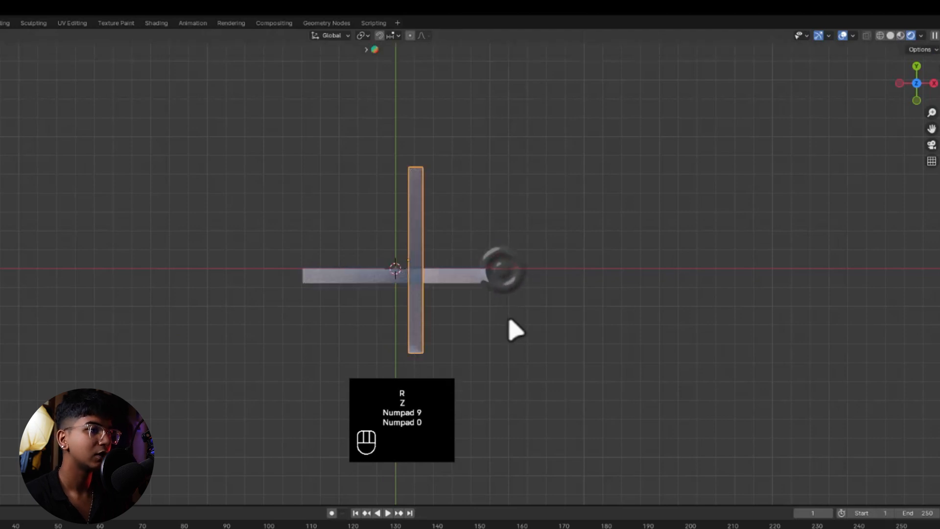
Move the rotated facade copy against the right end of the original so the two walls form a building corner
key(g)
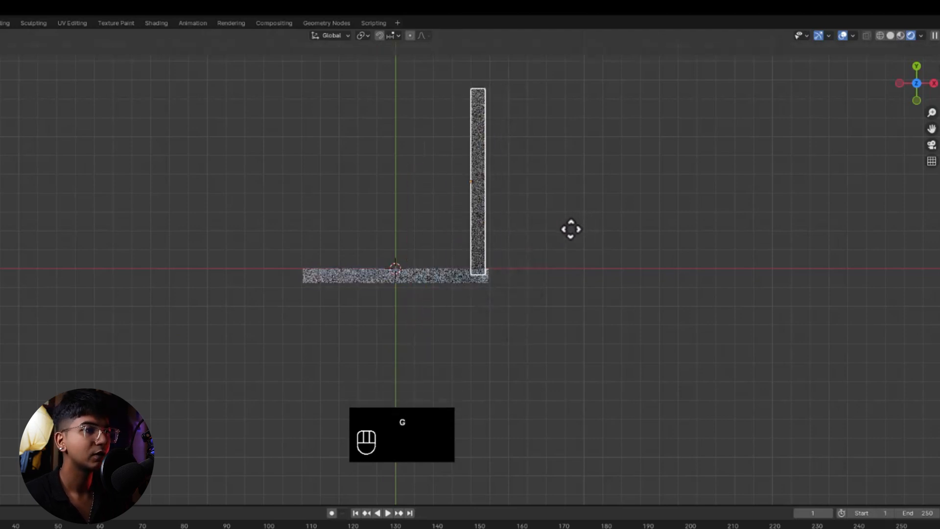
key(ctrl)
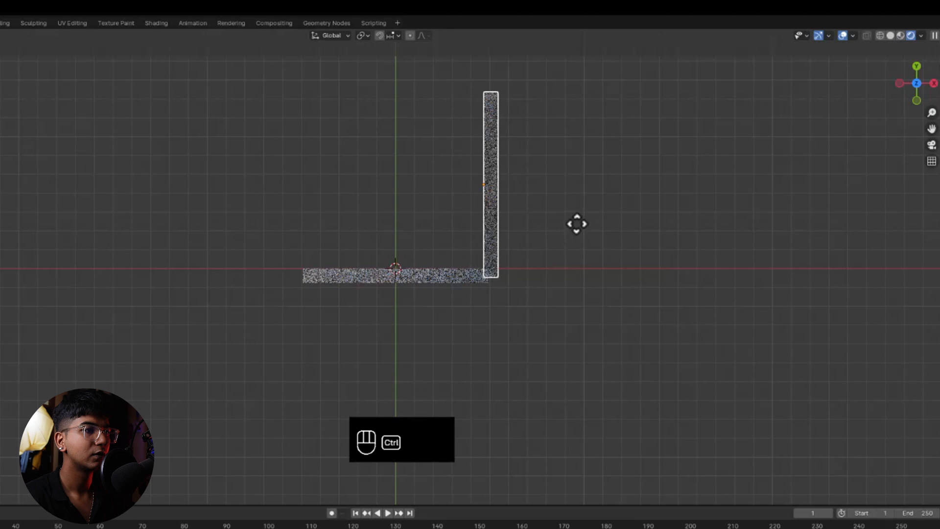
key(shift)
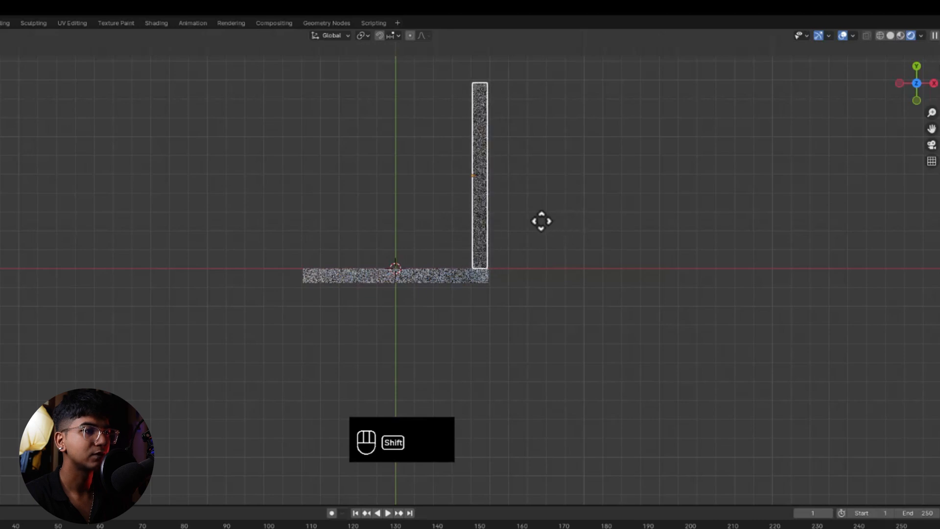
click(557, 220)
mouse_move(560, 304)
middle_down()
mouse_move(545, 311)
mouse_move(556, 295)
mouse_move(522, 375)
mouse_move(553, 299)
middle_up()
scroll(533, 340, up, 2)
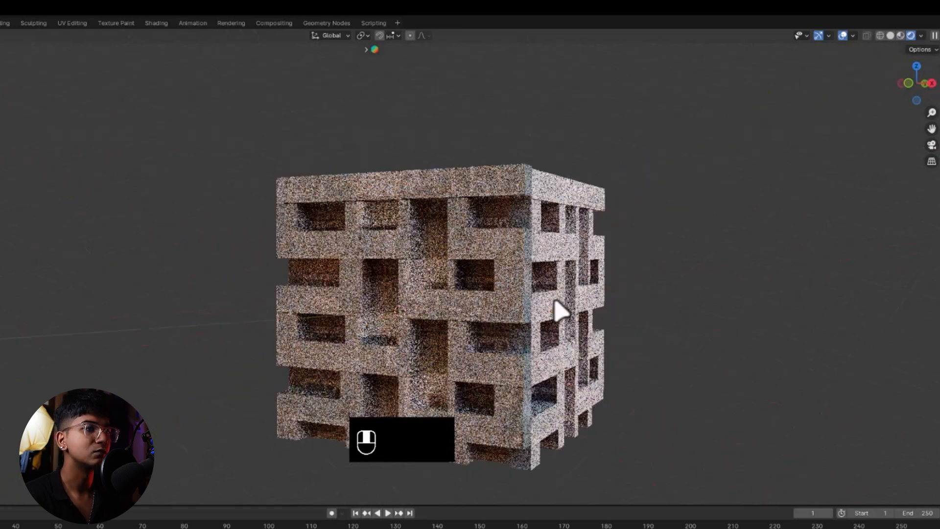
middle_drag(629, 342, 556, 345)
scroll(556, 345, up, 1)
middle_drag(484, 346, 667, 356)
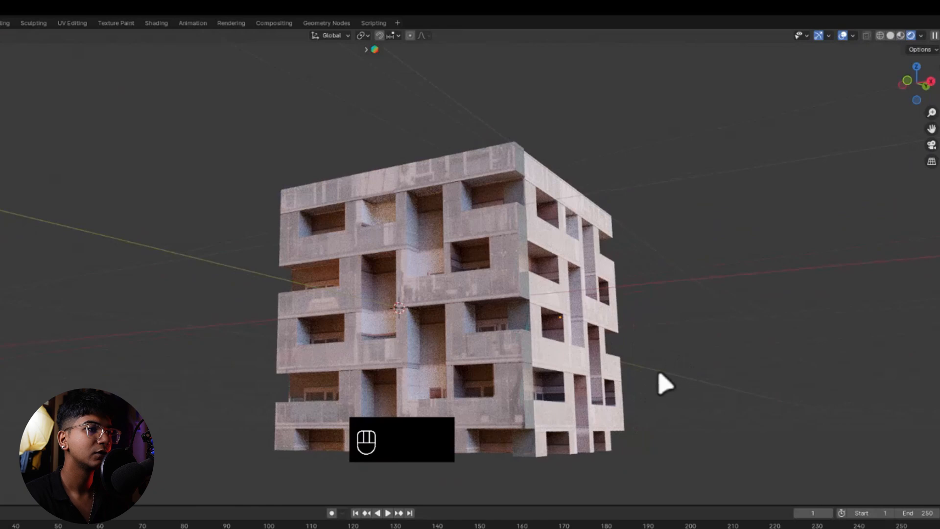
shift+middle_drag(653, 292, 649, 250)
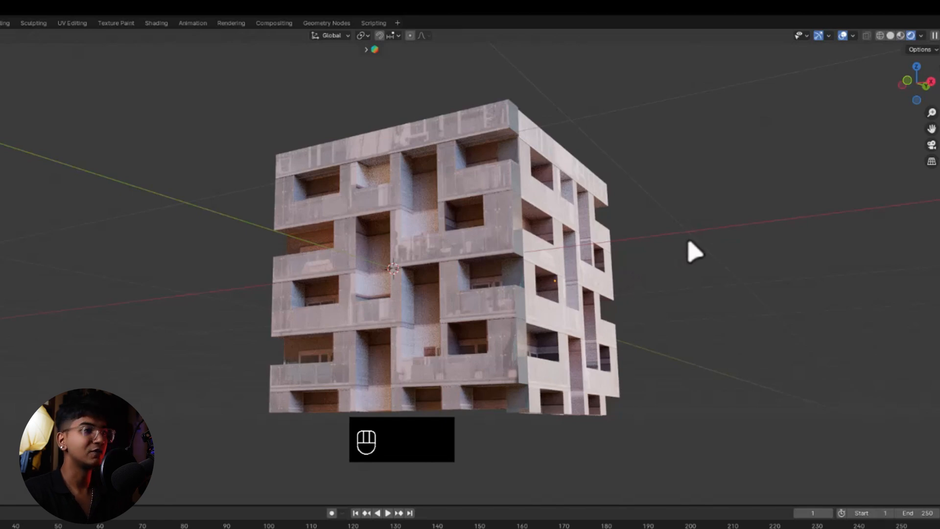
Add a camera and align it to the current view of the building corner
key(shift+a)
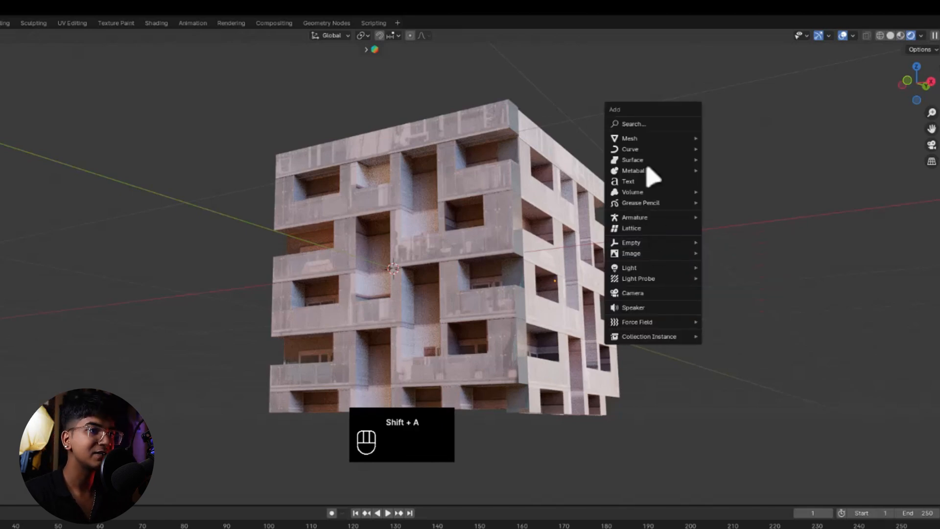
click(651, 125)
text(ca)
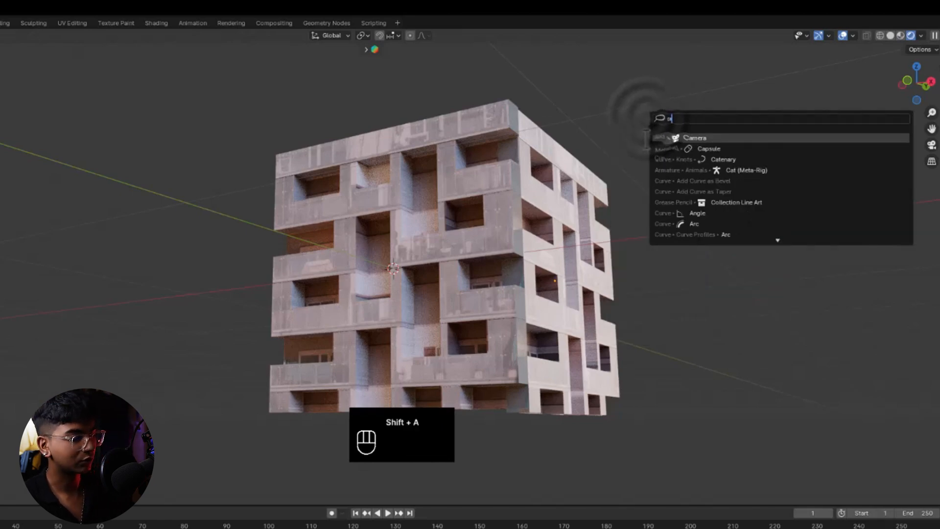
text(mer)
click(703, 138)
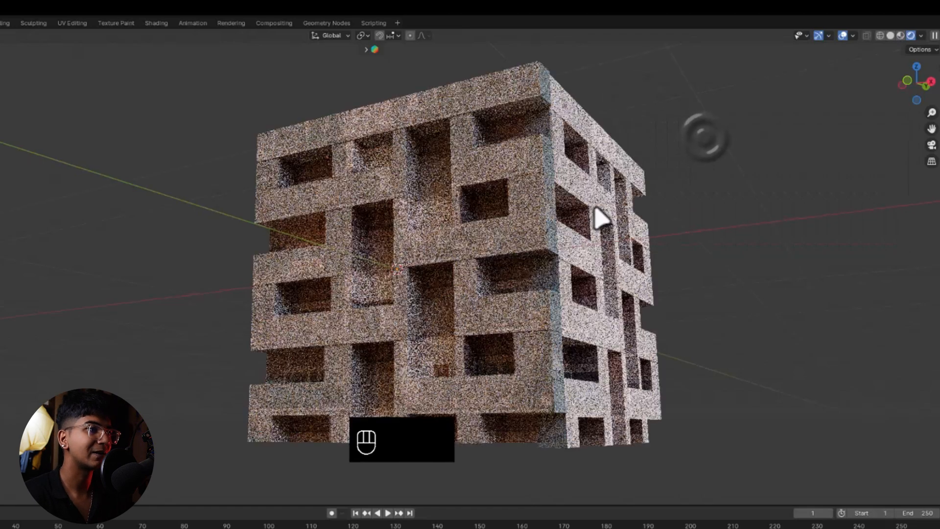
key(ctrl+alt+KP_0)
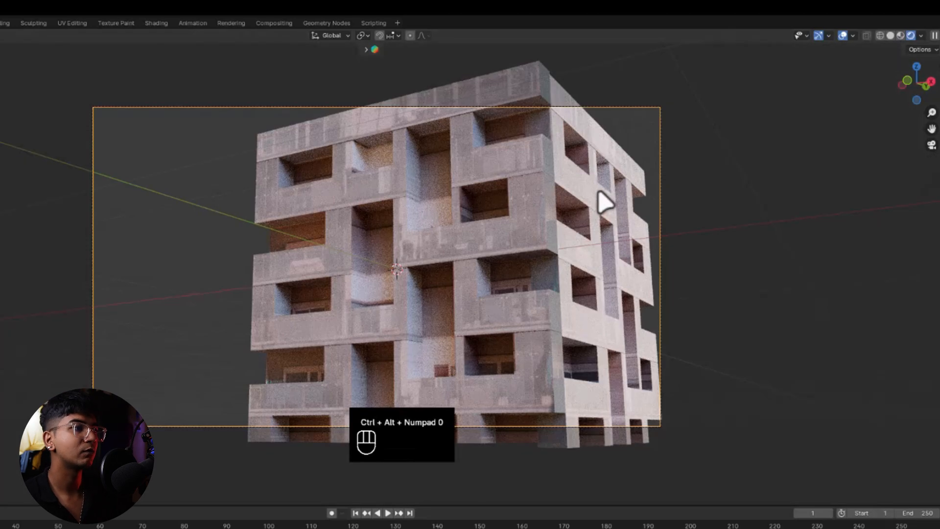
Move the camera sideways along X, raise it along Z and pull it back from the building along Y
key(g)
key(x)
click(584, 229)
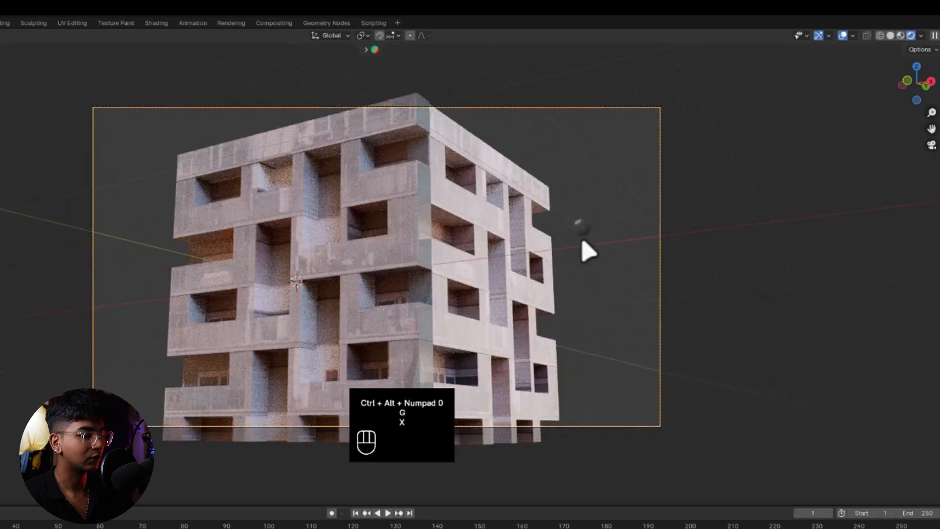
key(g)
key(z)
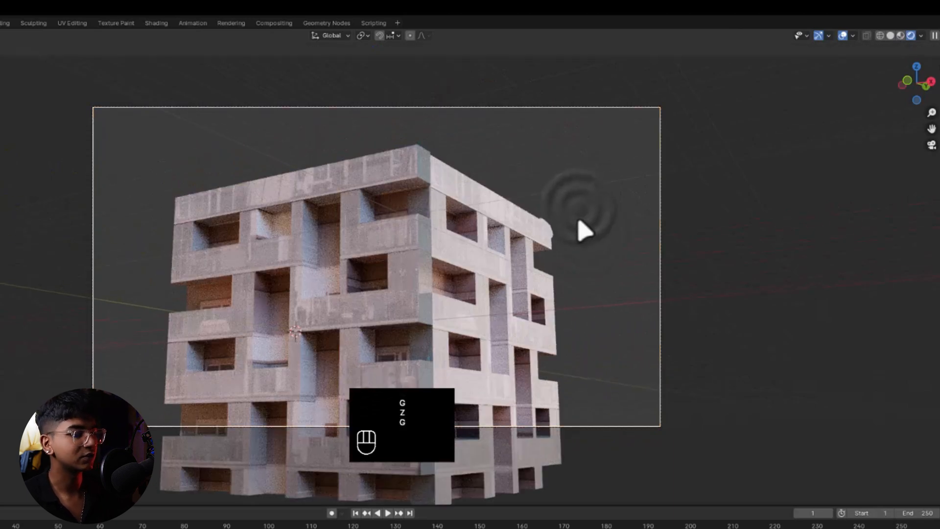
key(g)
key(y)
click(508, 226)
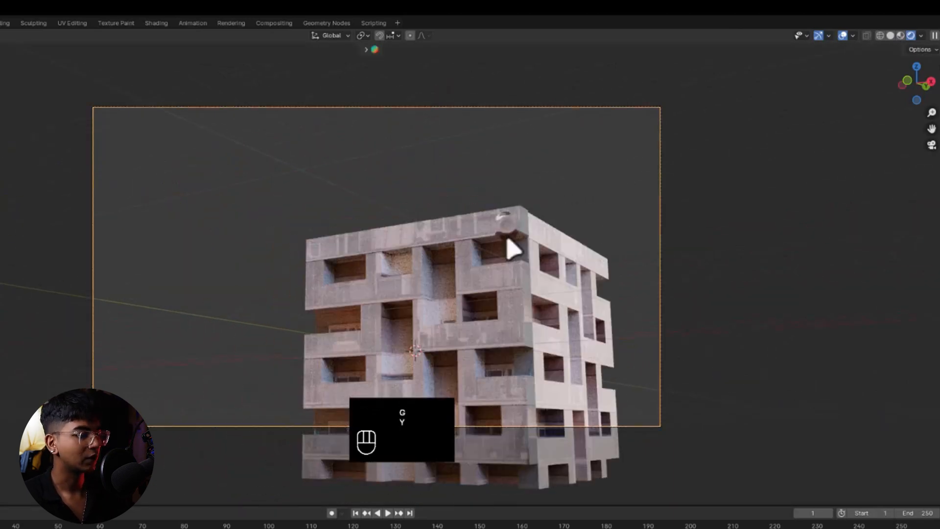
Shift the camera along X and lower it along Z to centre the building in the frame
key(g)
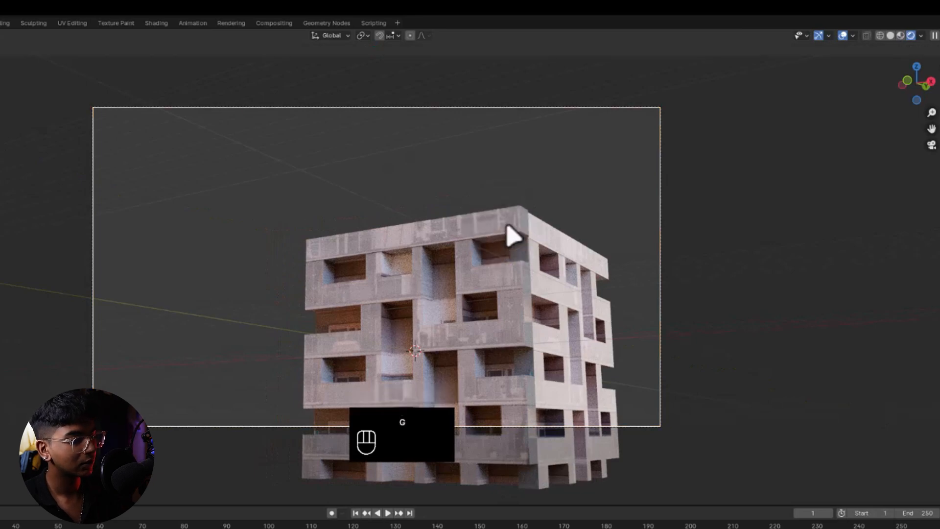
key(g)
key(x)
click(542, 248)
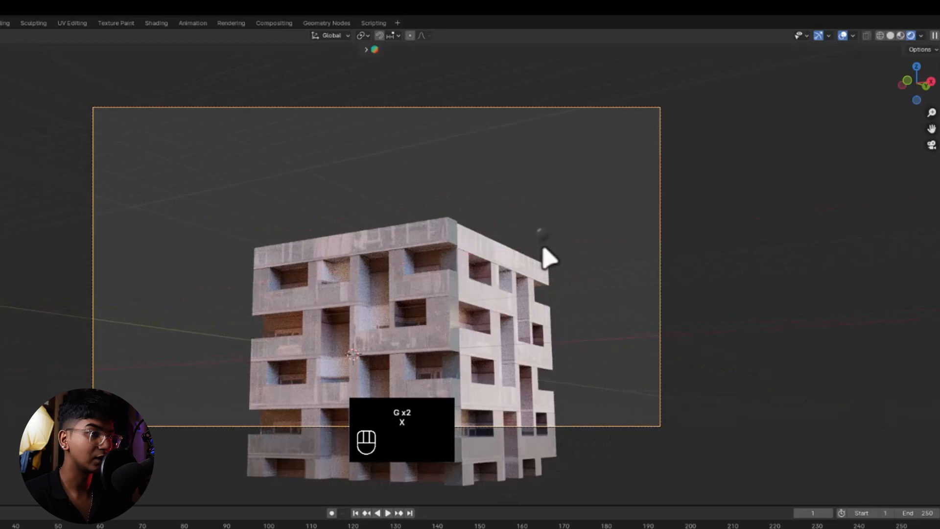
key(g)
key(z)
click(568, 294)
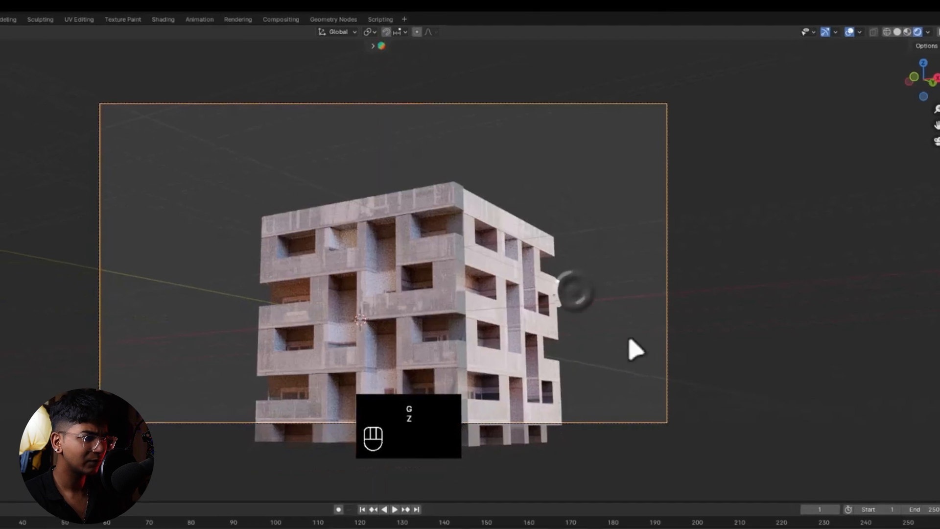
Enlarge the timeline area, change it to the Shader Editor and show the World node tree
drag(455, 498, 455, 306)
key(shift+F3)
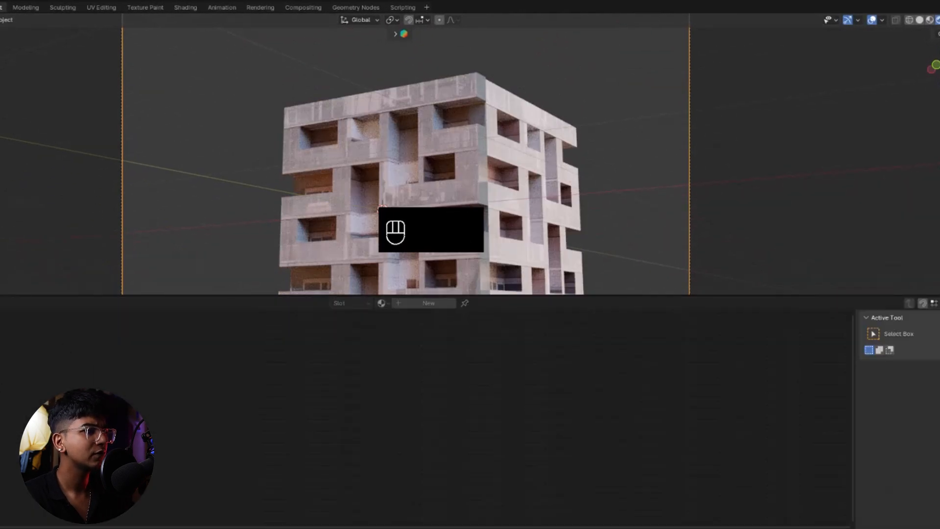
scroll(264, 477, up, 6)
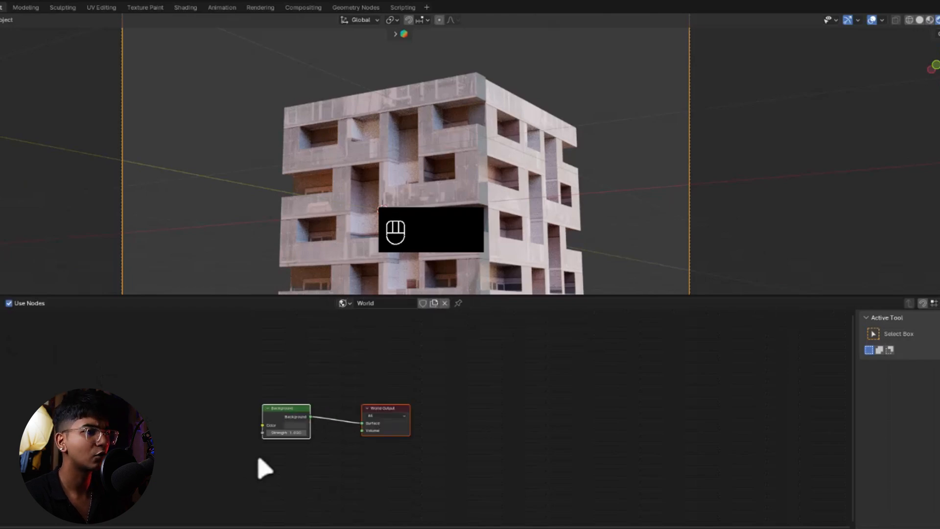
Add an Environment Texture node beside the Background node and connect its Color output to the Background color
key(shift+a)
click(164, 389)
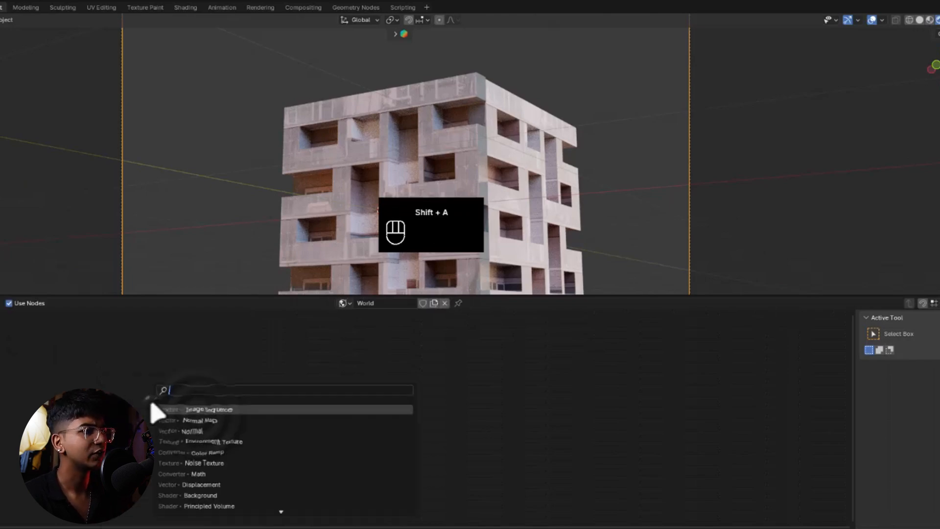
click(201, 411)
click(78, 406)
drag(163, 417, 261, 425)
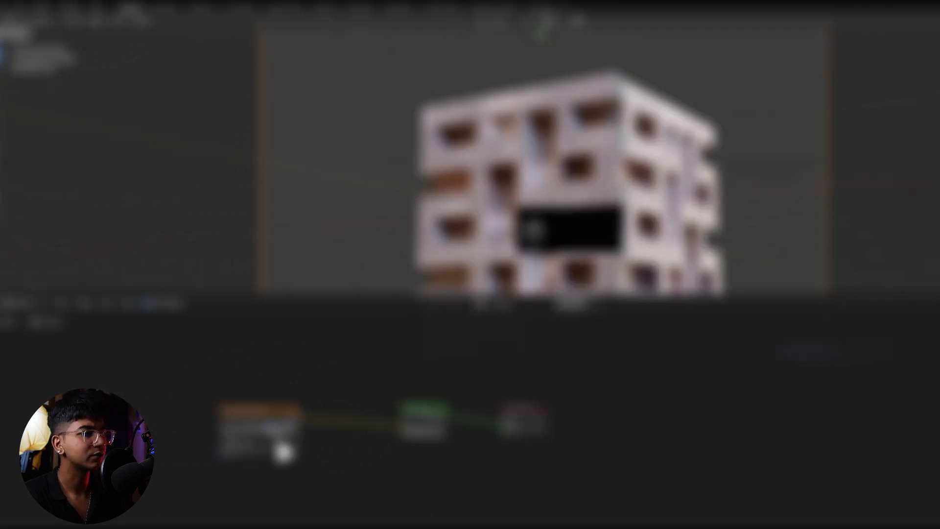
Load the rural_asphalt_road_2k.exr image from the HDRI folder into the Environment Texture node
click(283, 452)
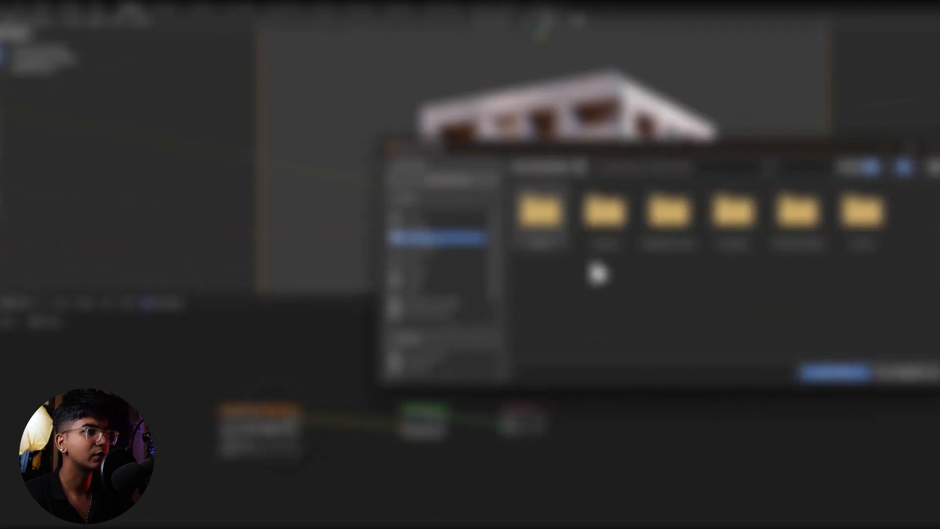
click(438, 226)
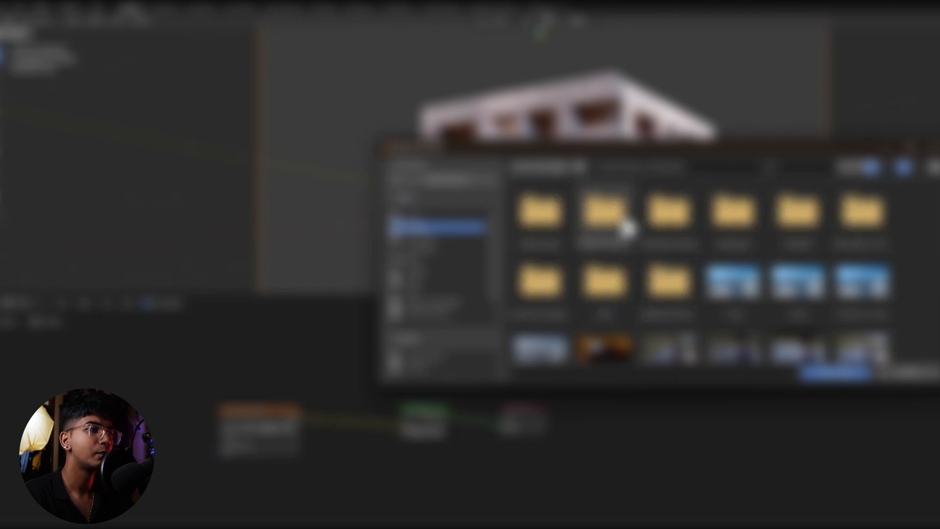
double_click(551, 240)
double_click(599, 243)
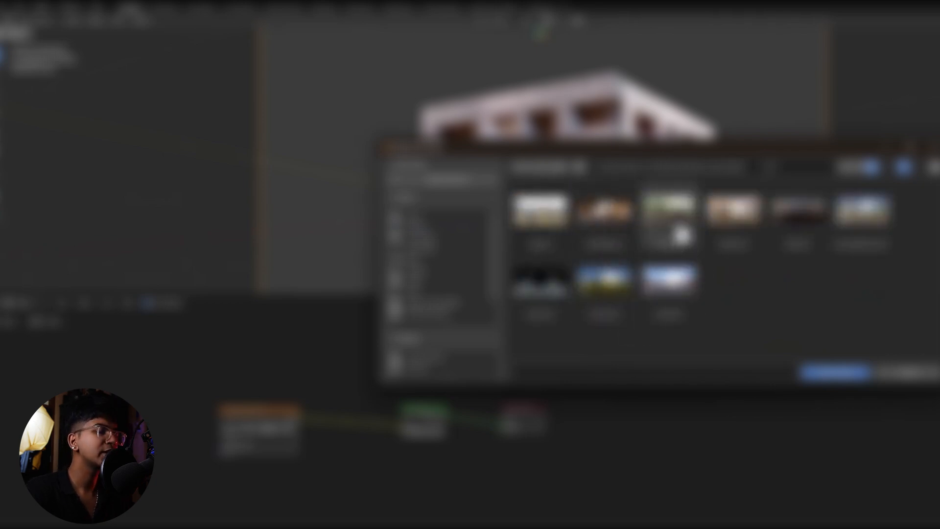
click(863, 243)
double_click(864, 244)
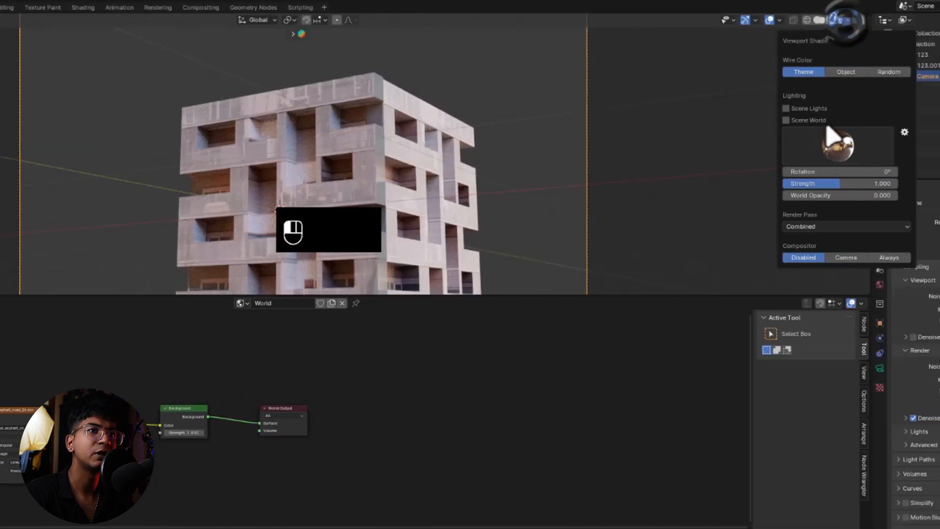
Enable Scene Lights and Scene World for the viewport and set the world Background strength to about 0.73
click(915, 108)
click(914, 120)
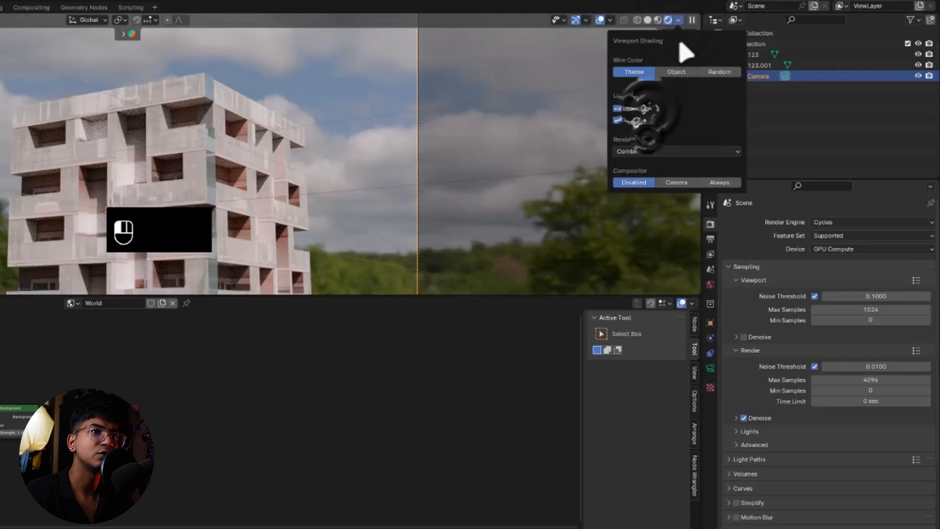
scroll(347, 203, down, 2)
scroll(350, 194, up, 1)
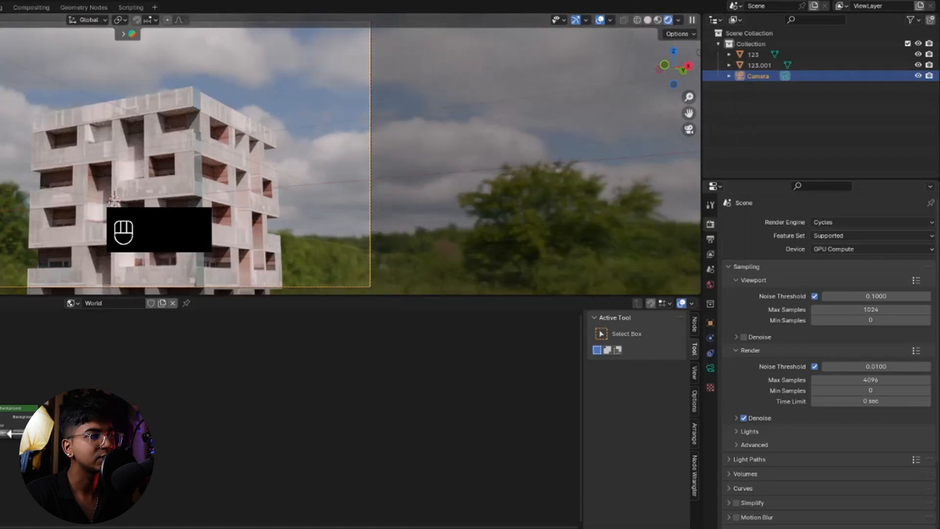
shift+drag(17, 433, 2, 433)
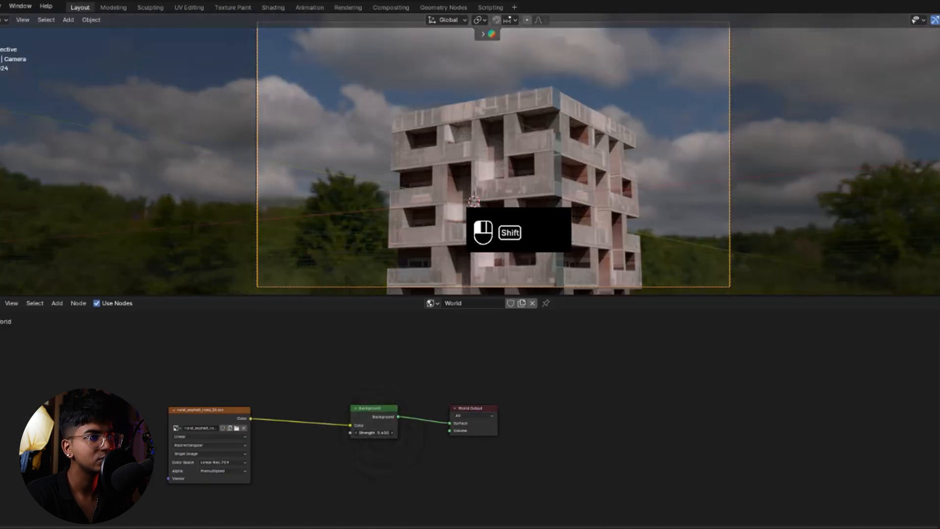
shift+drag(374, 432, 382, 432)
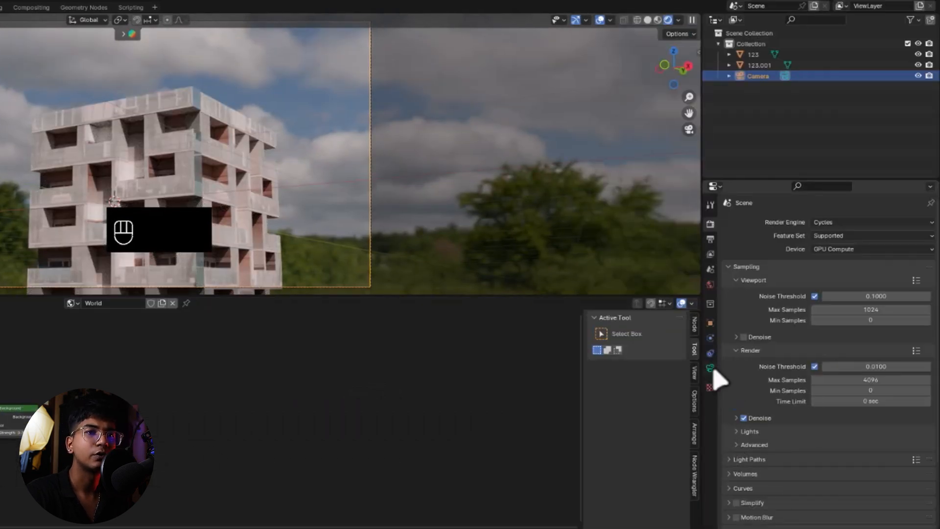
Enable the camera's Depth of Field with object 123 as the focus object and an F-Stop of 1.7
click(709, 368)
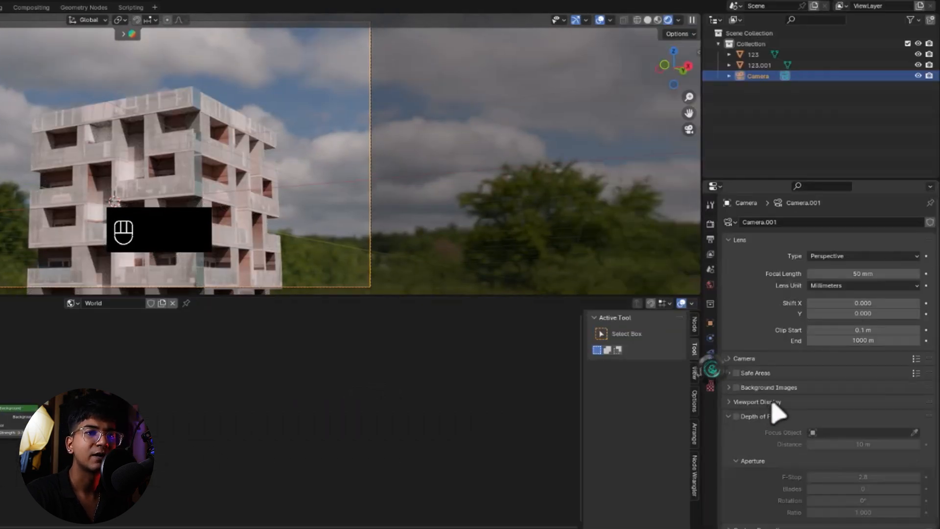
click(734, 408)
click(913, 424)
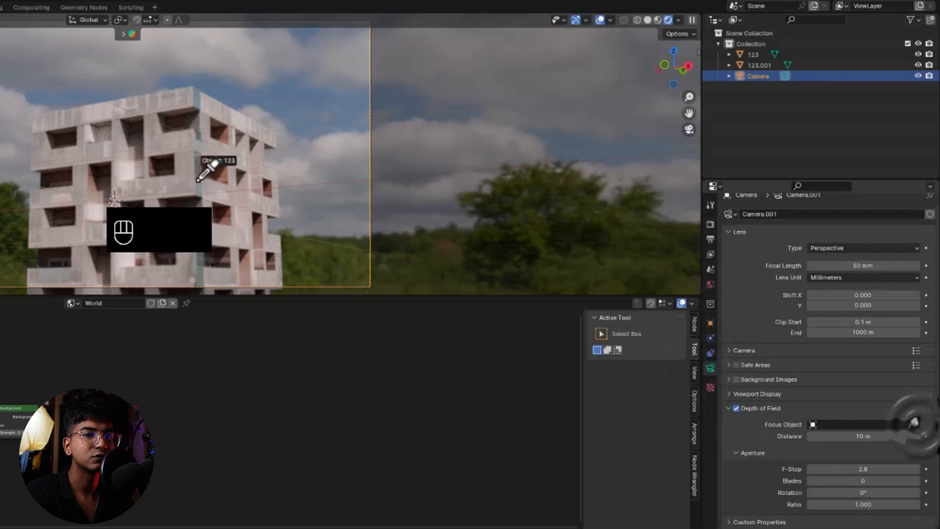
click(185, 149)
drag(880, 469, 892, 490)
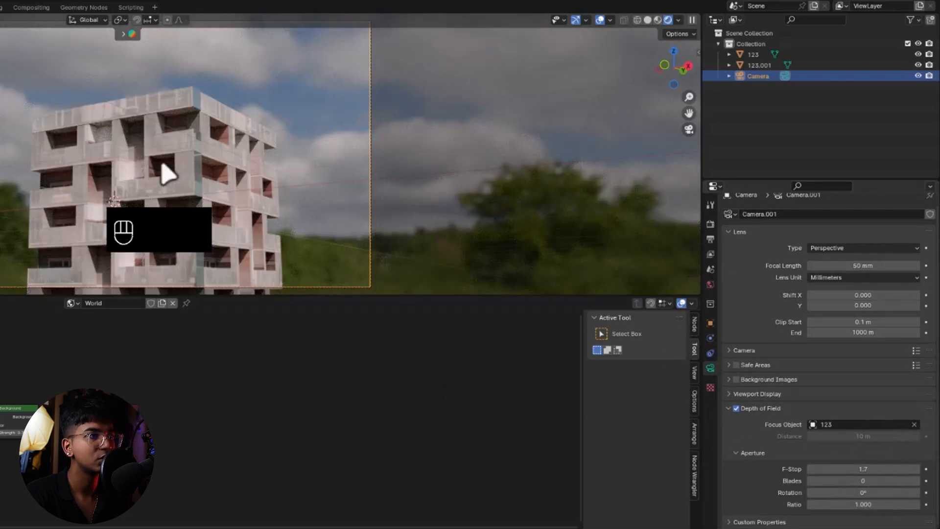
Start a test render of the camera view and close the render window
key(F12)
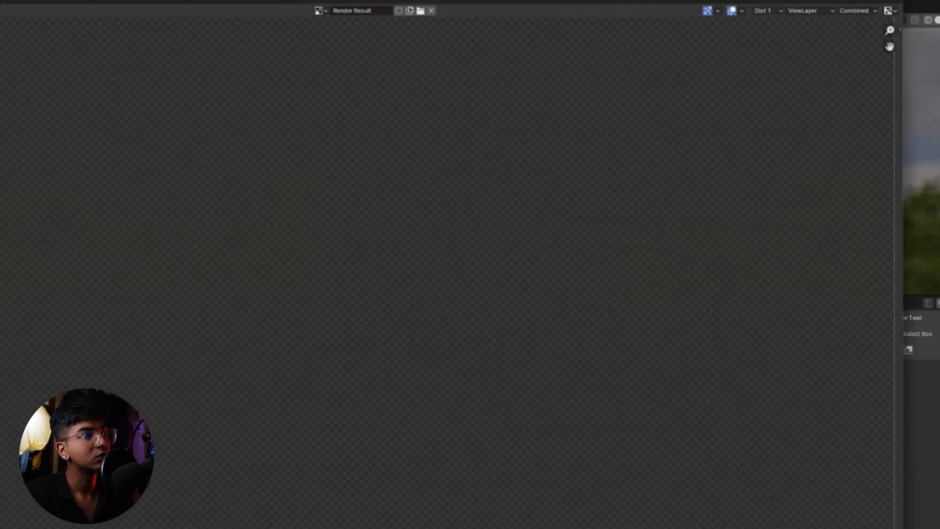
click(890, 5)
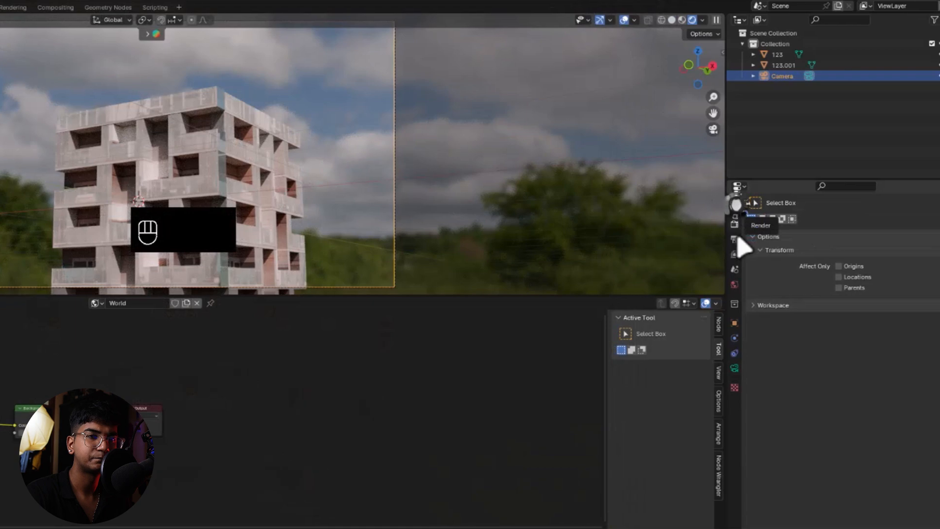
Set the final render's Noise Threshold to 0.5 and Max Samples to 500, keeping Denoise enabled
click(734, 226)
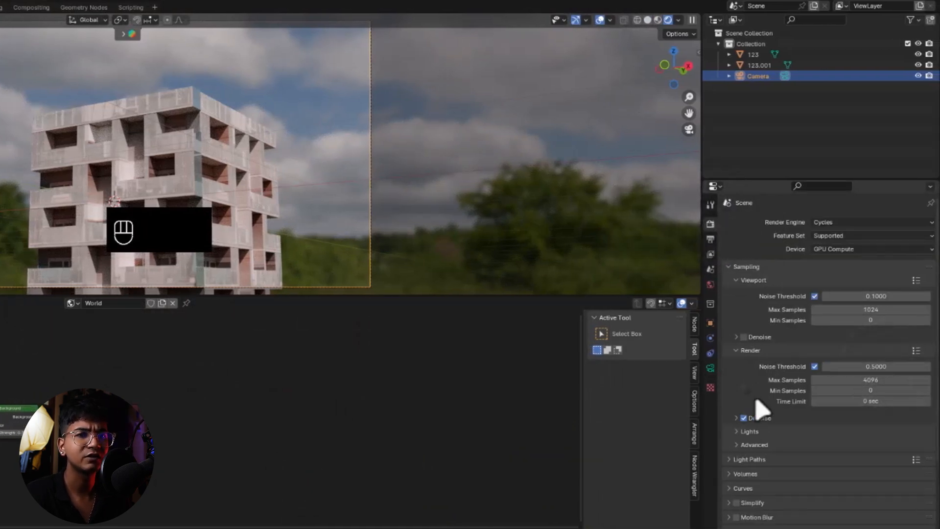
text(500)
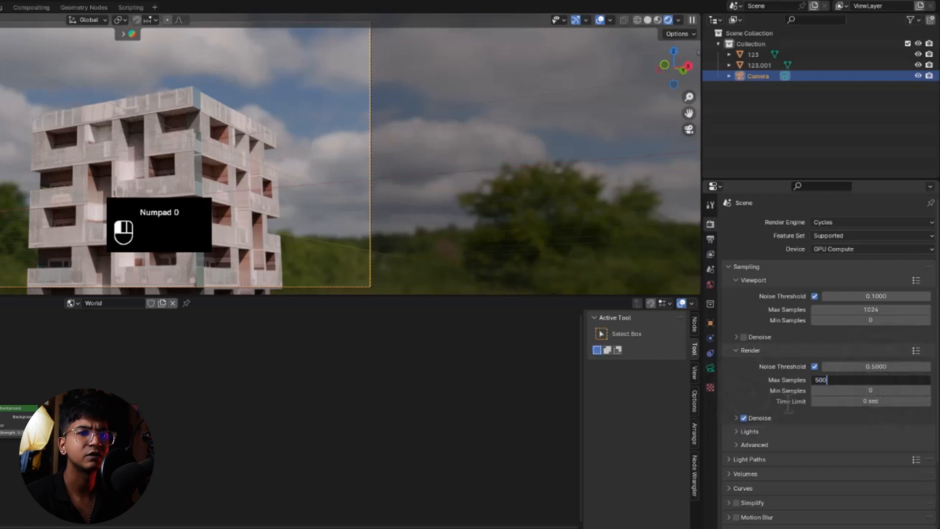
click(761, 421)
click(757, 418)
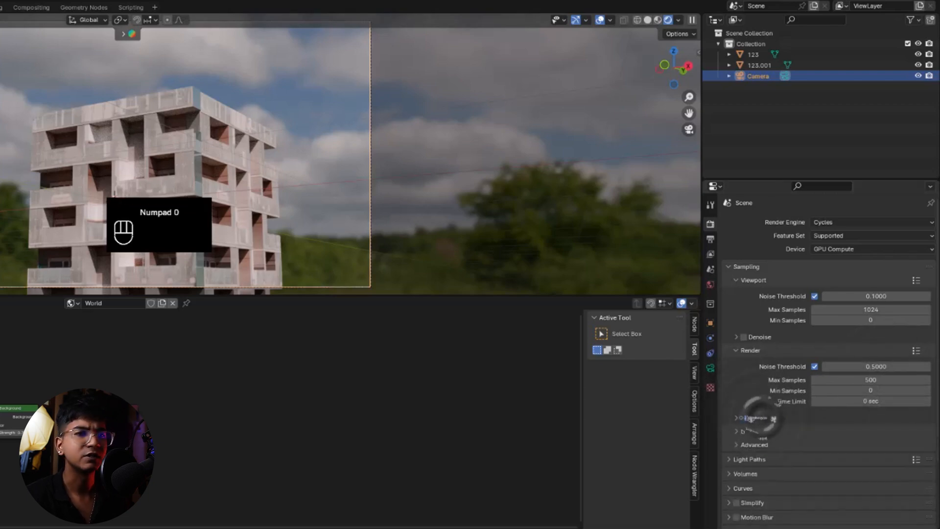
Render the camera view and examine the building's facade closely in the render result
key(F12)
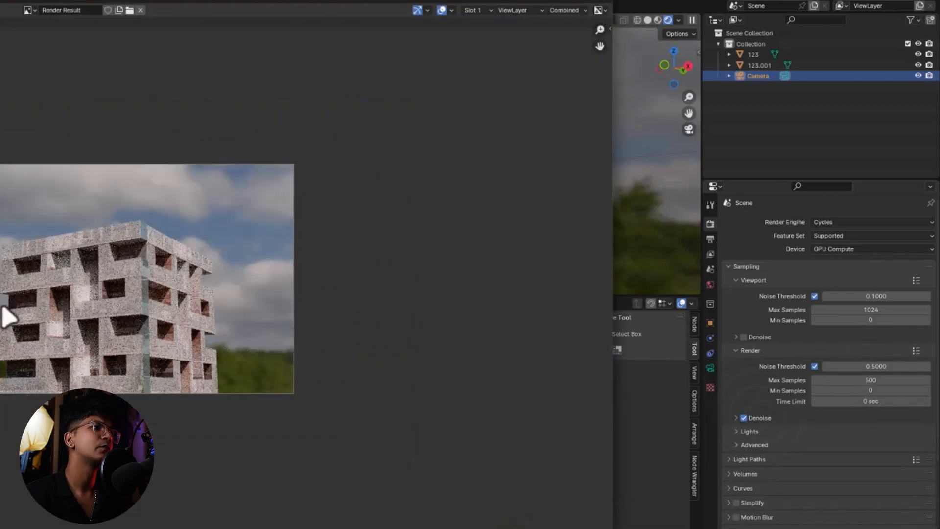
scroll(105, 294, up, 1)
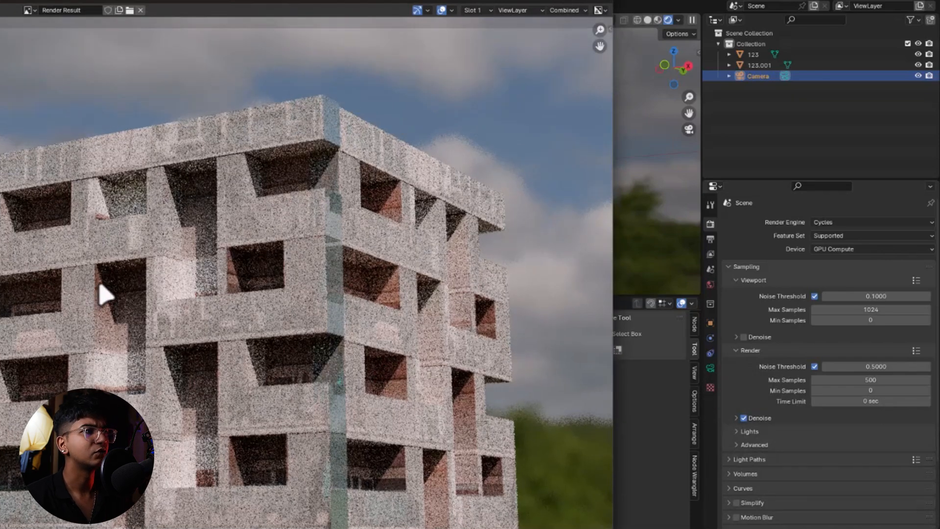
scroll(93, 284, down, 3)
scroll(74, 289, up, 3)
scroll(95, 325, down, 1)
key(ctrl+space)
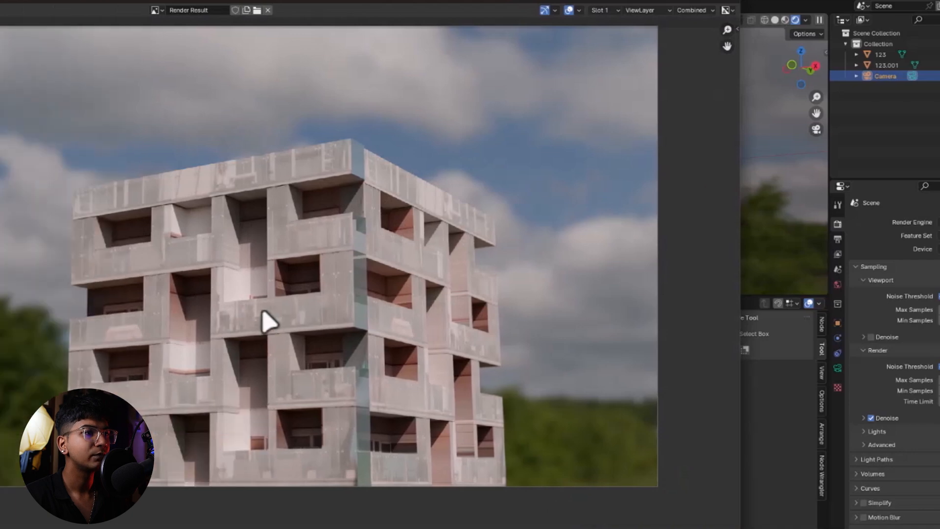
scroll(472, 338, up, 1)
middle_drag(498, 351, 494, 337)
middle_drag(566, 364, 551, 335)
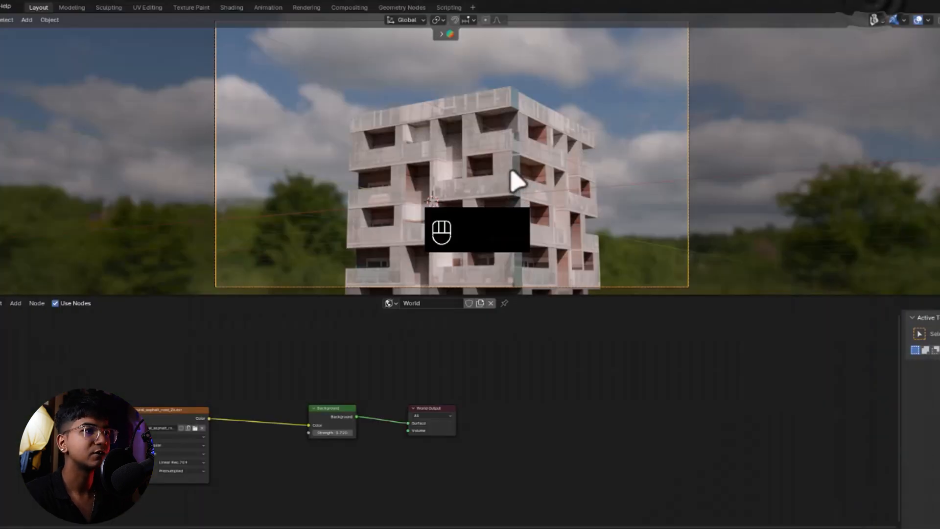
Add a second material slot to facade 123, give it a single-user copy of material 123 and assign it to the selected wall faces
key(Tab)
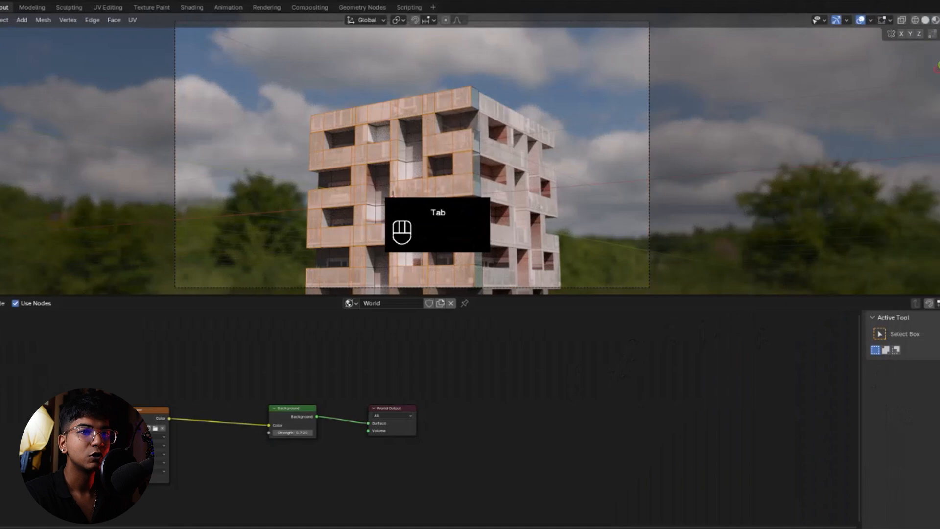
click(710, 413)
click(929, 222)
click(730, 297)
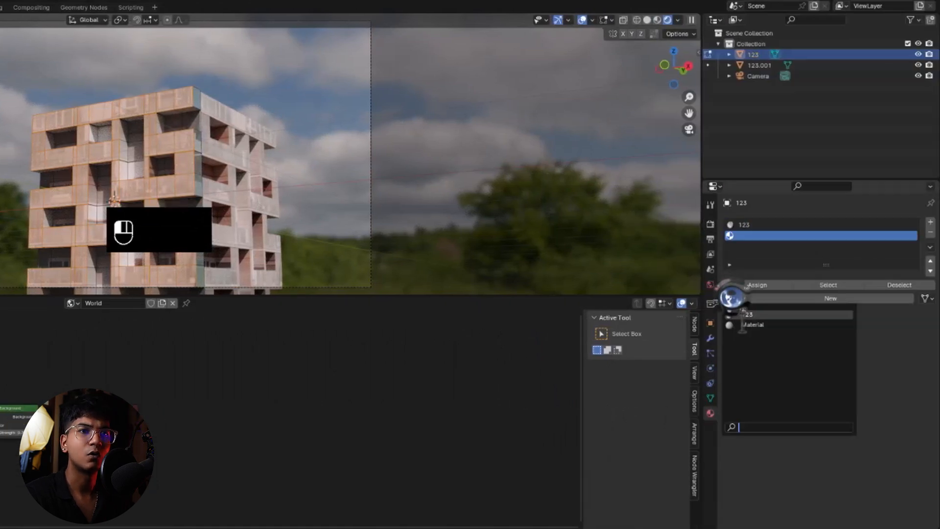
click(745, 315)
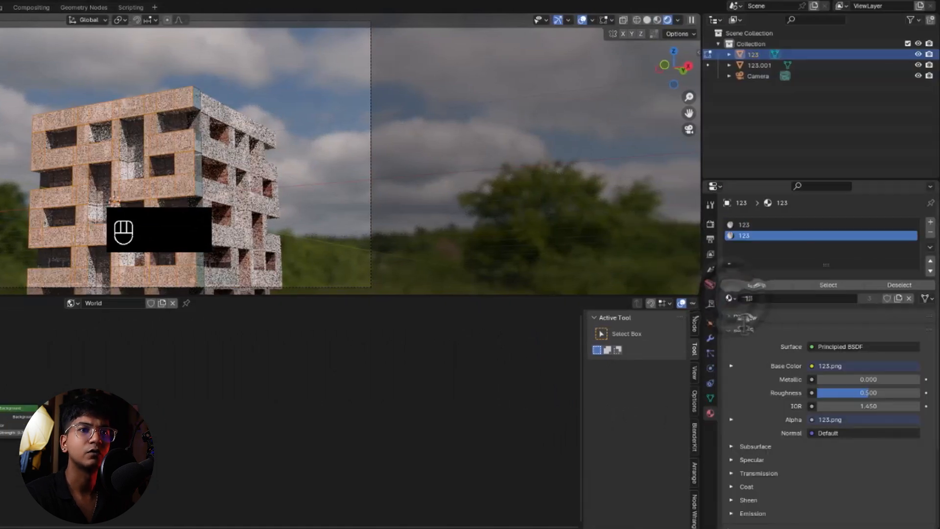
click(898, 298)
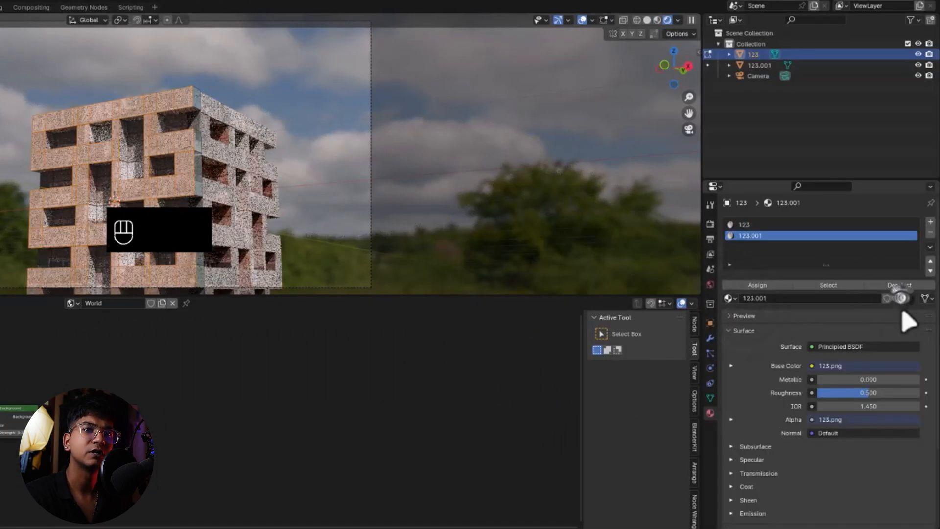
click(771, 284)
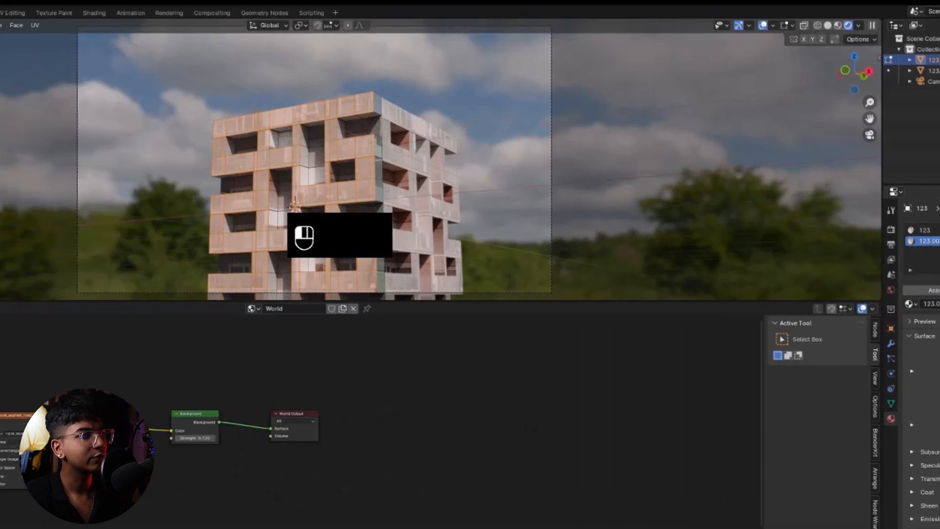
Show the object's 123.001 material nodes in the Shader Editor and set the Principled BSDF Metallic to 1.0
click(49, 315)
click(52, 337)
drag(373, 440, 220, 444)
scroll(570, 420, up, 2)
drag(466, 428, 589, 419)
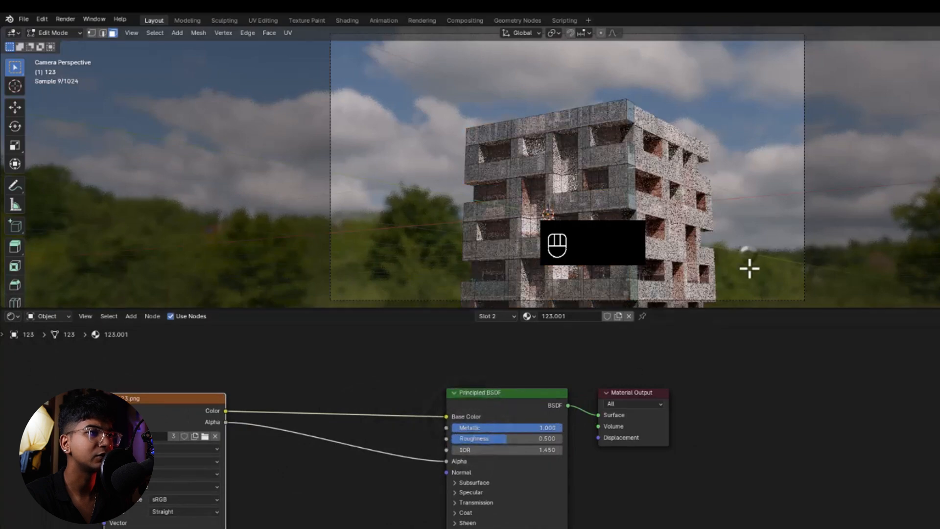
Return to Object Mode and set the wall material's Metallic to 0.832 and Roughness to 0.173
key(Tab)
scroll(728, 212, up, 1)
shift+middle_drag(713, 235, 728, 181)
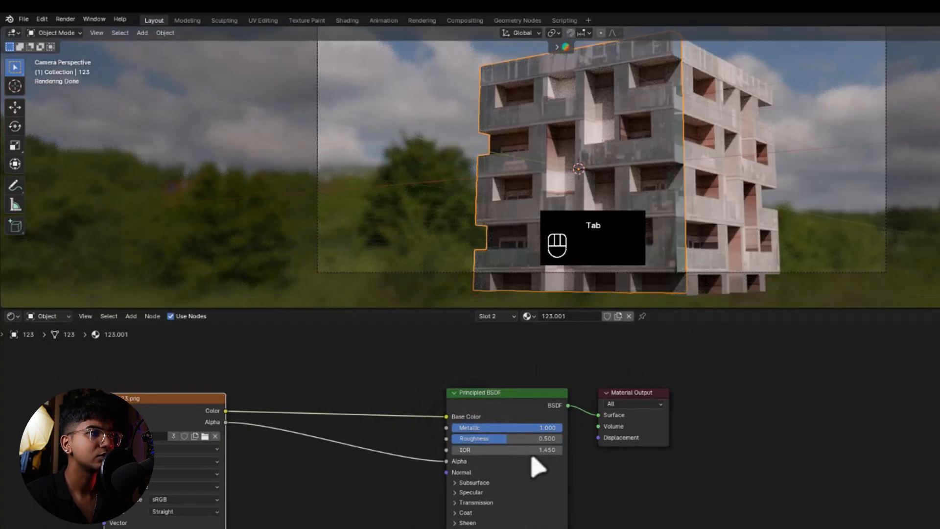
middle_drag(533, 458, 544, 427)
drag(520, 408, 490, 408)
mouse_move(567, 397)
mouse_down()
mouse_move(499, 408)
mouse_move(529, 378)
mouse_move(521, 394)
mouse_move(557, 393)
mouse_up()
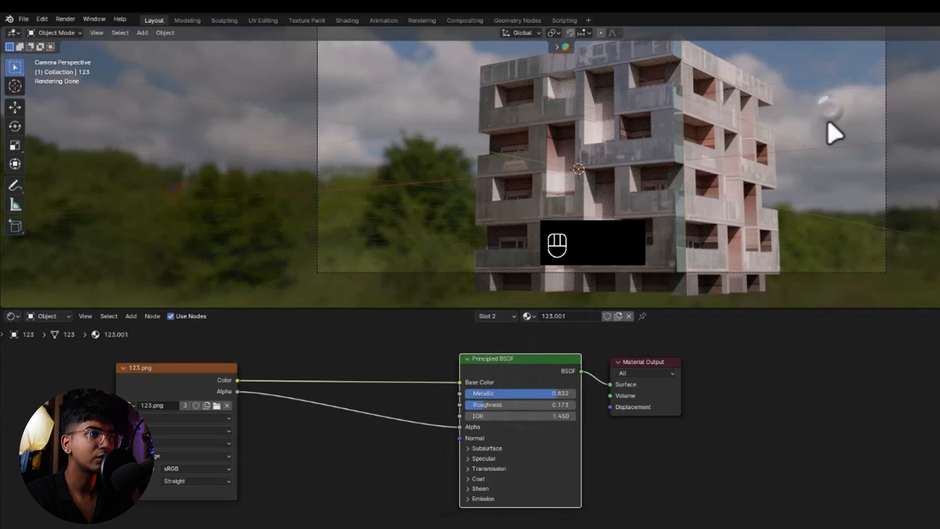
shift+middle_drag(756, 224, 772, 195)
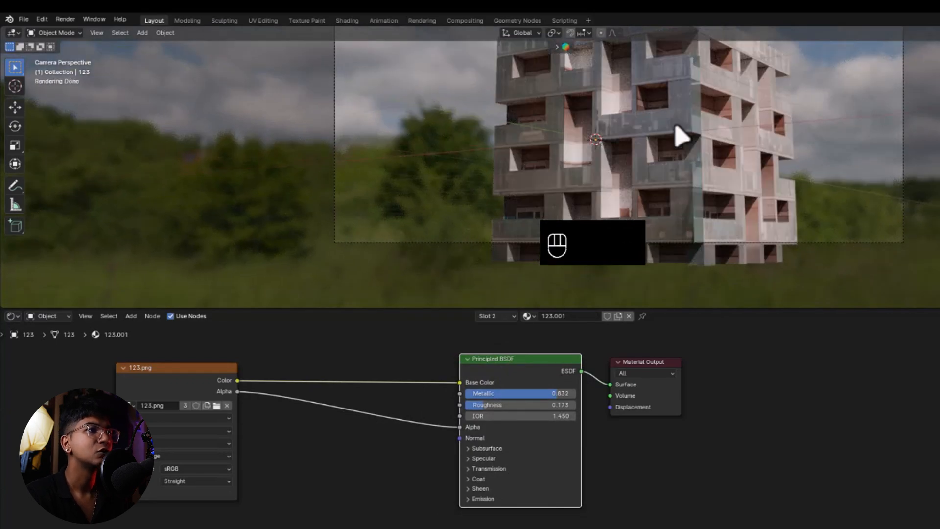
scroll(680, 136, up, 2)
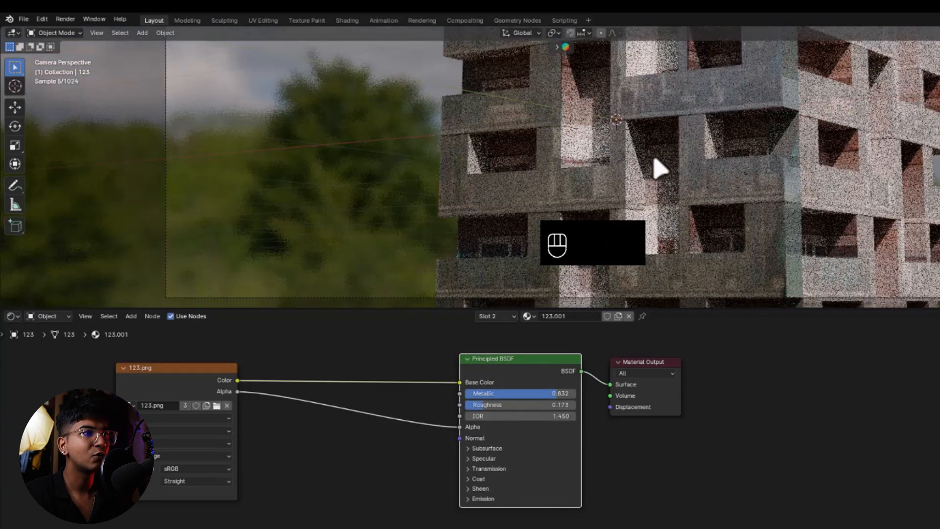